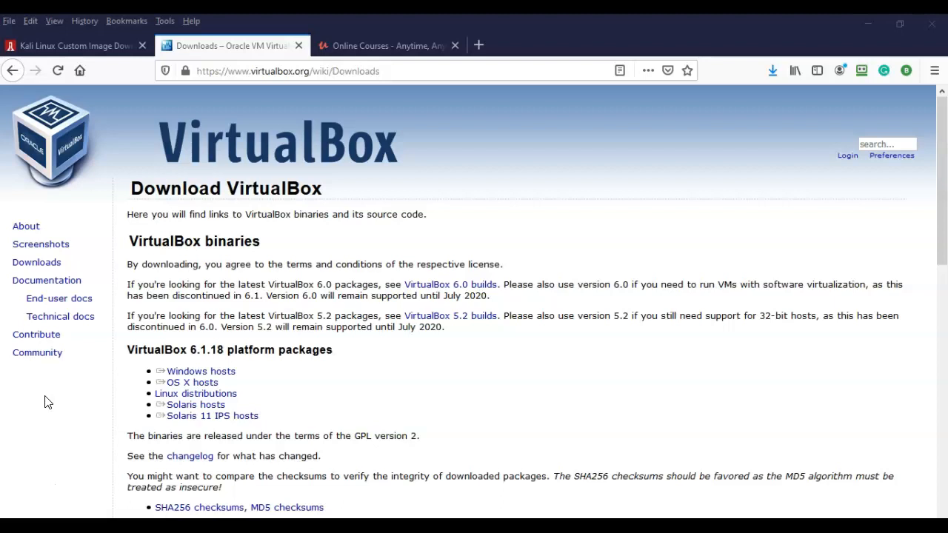
- Run the downloaded VirtualBox-6.1.18-142142-Win.exe installer from Firefox's downloads list
scroll(297, 349, down, 5)
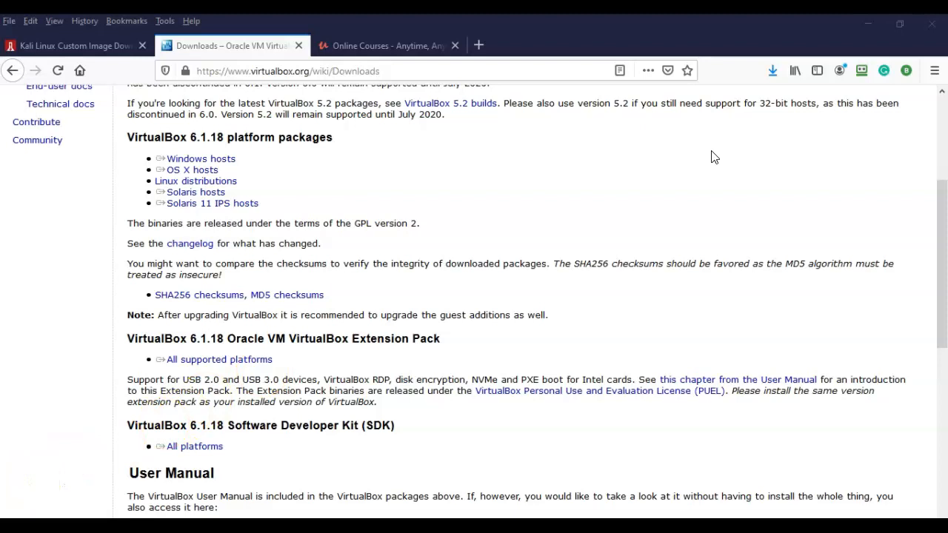
click(773, 72)
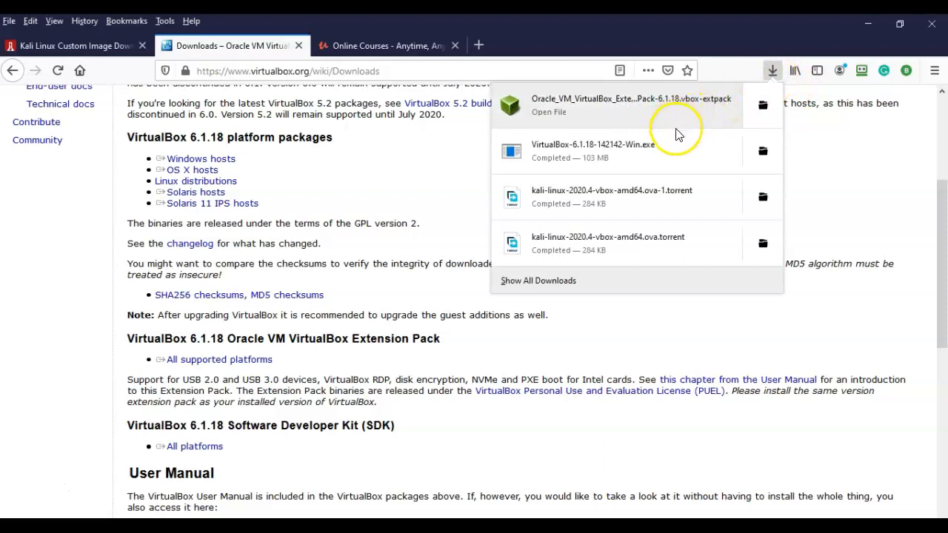
click(597, 151)
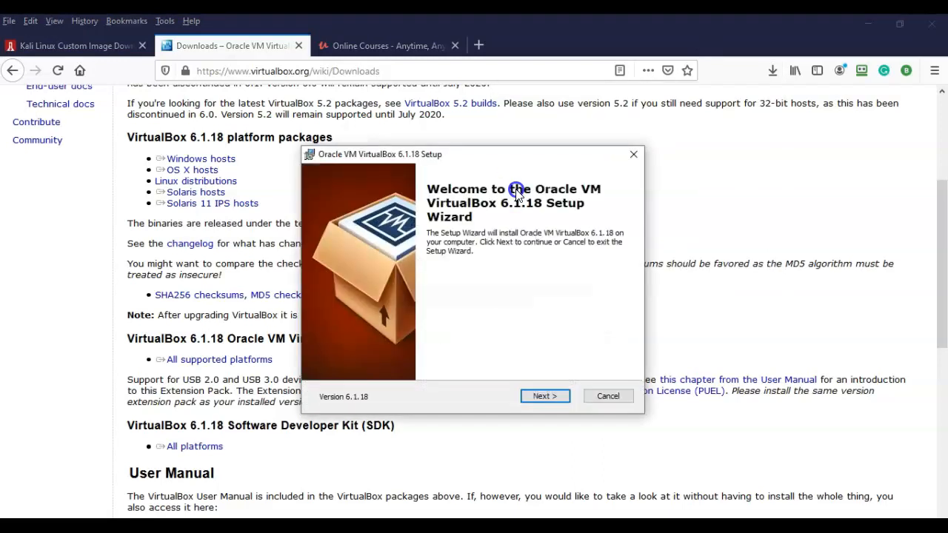
- Install VirtualBox 6.1.18 with default options, accepting the network reset warning, then launch it
click(539, 398)
click(539, 398)
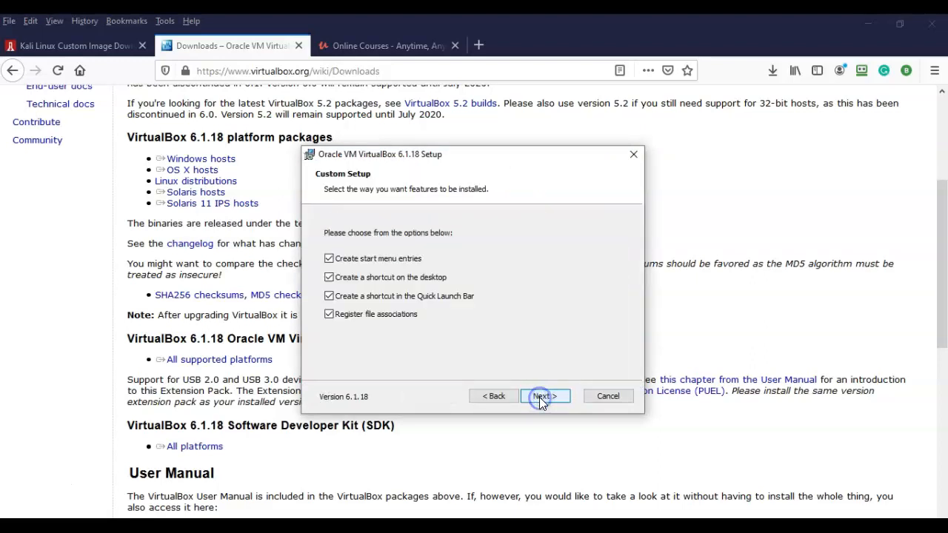
click(539, 398)
click(545, 397)
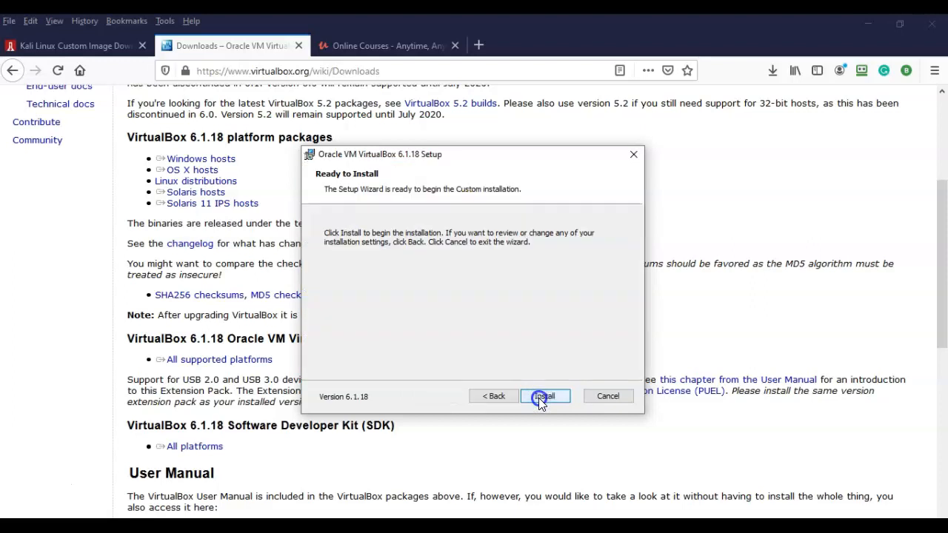
click(544, 397)
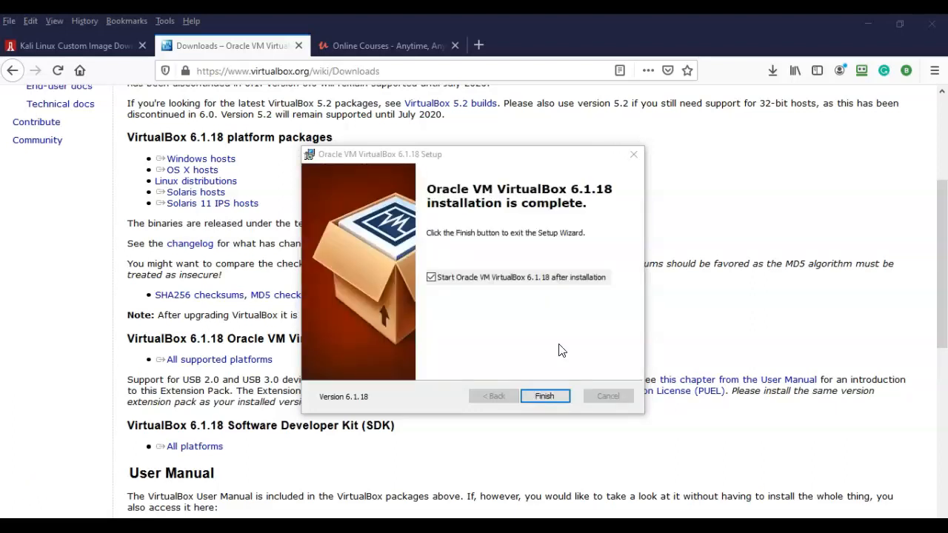
click(541, 399)
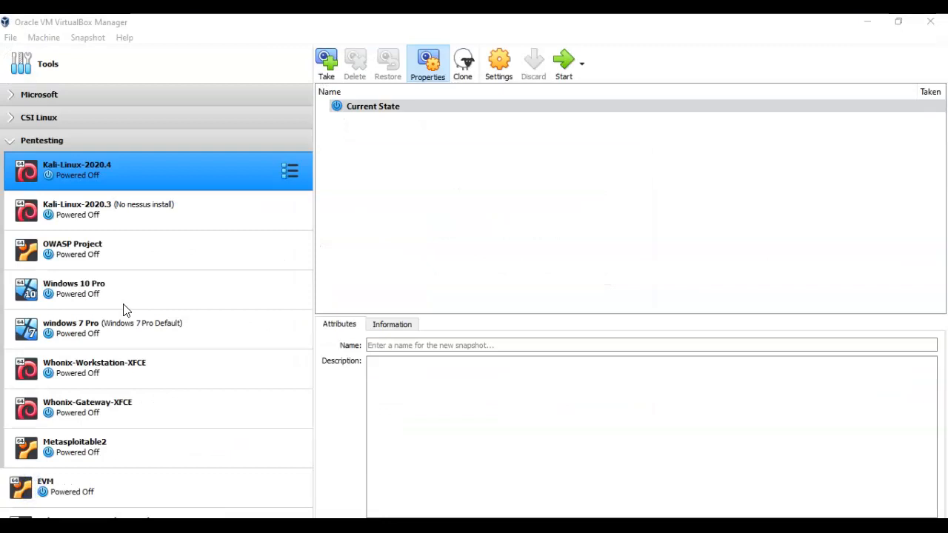
- Check in Help > About that VirtualBox 6.1.18 r142142 is installed
click(124, 37)
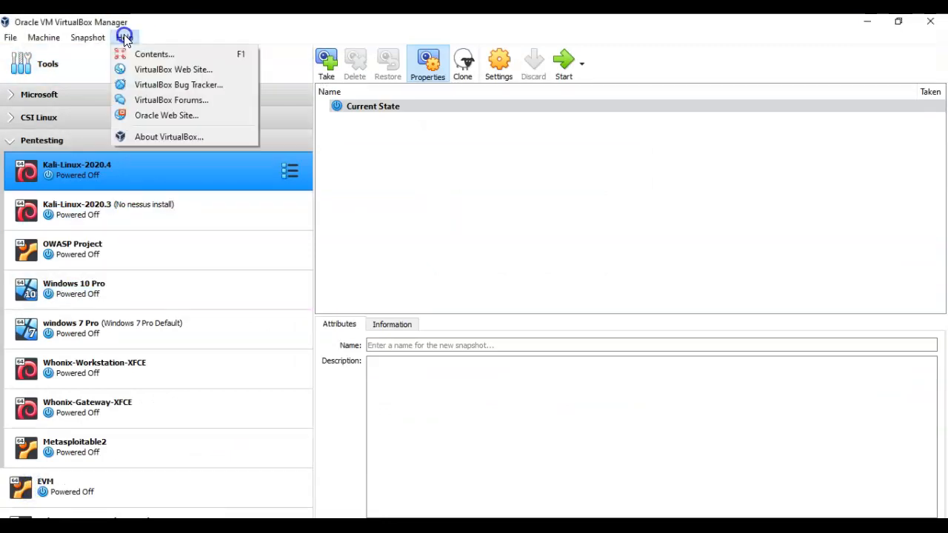
click(176, 137)
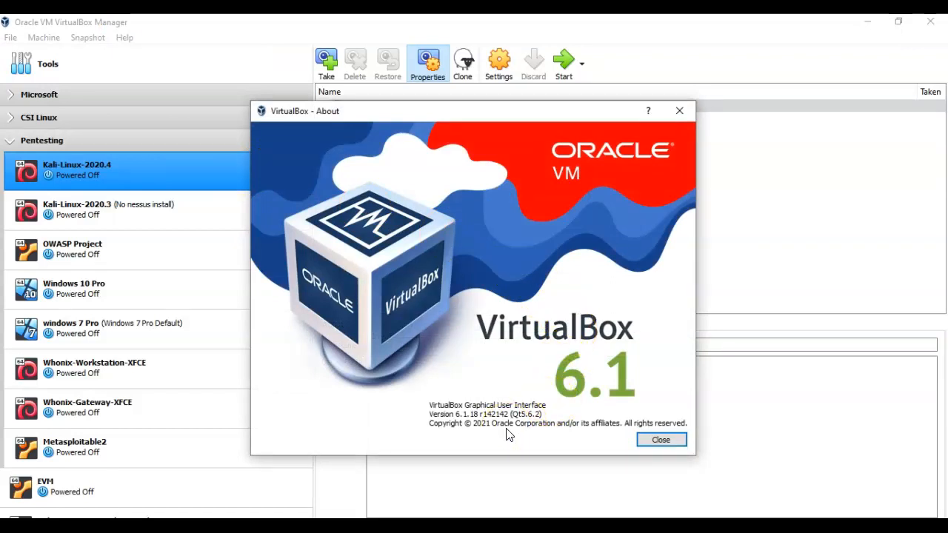
click(656, 440)
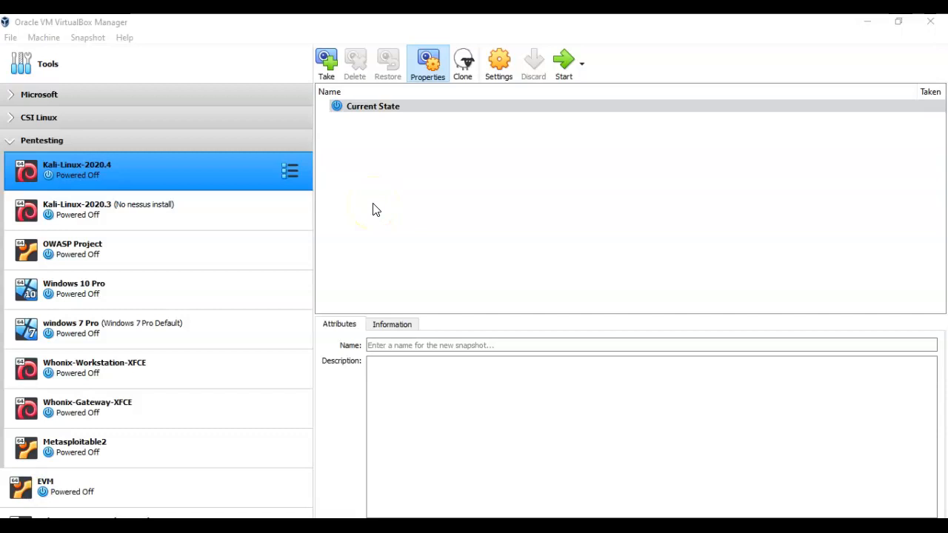
- Remove the old Extension Pack from VirtualBox Preferences' Extensions page
click(10, 38)
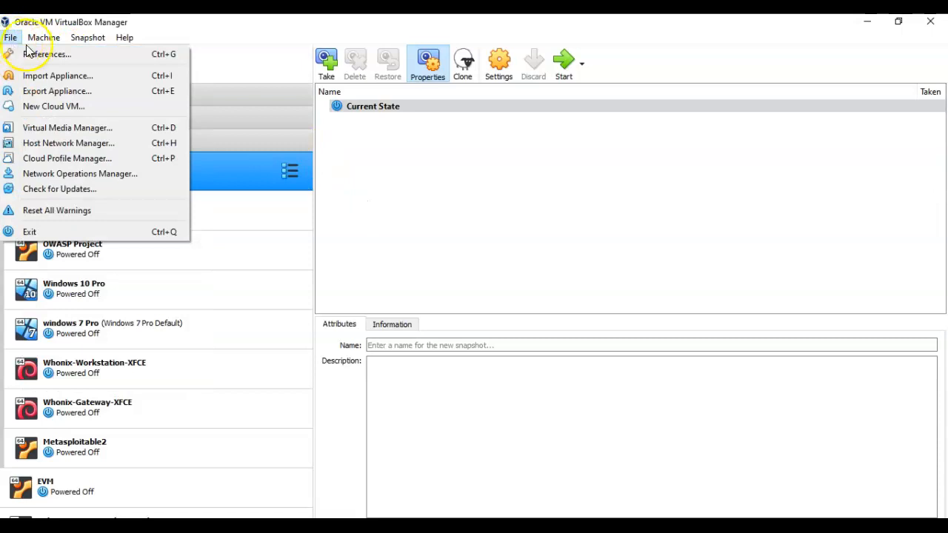
click(44, 54)
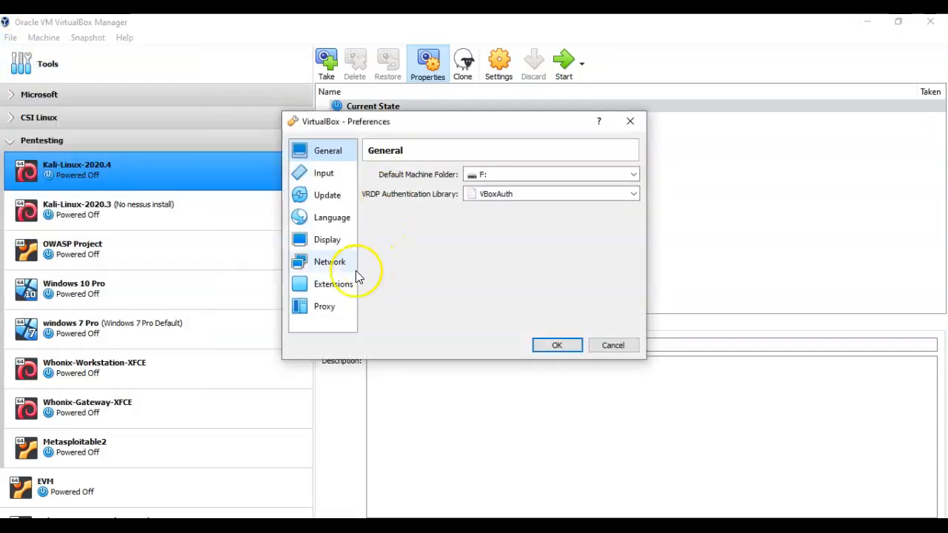
click(340, 290)
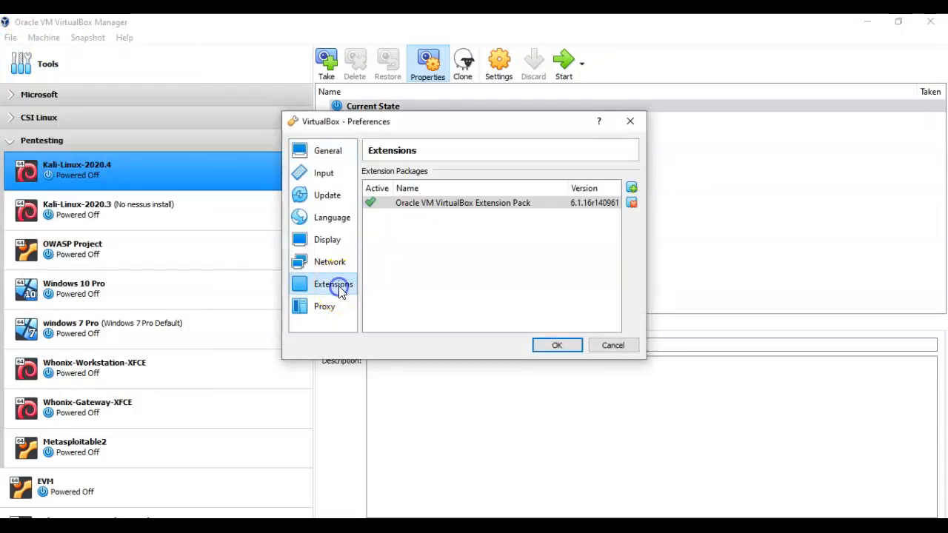
click(631, 202)
click(434, 284)
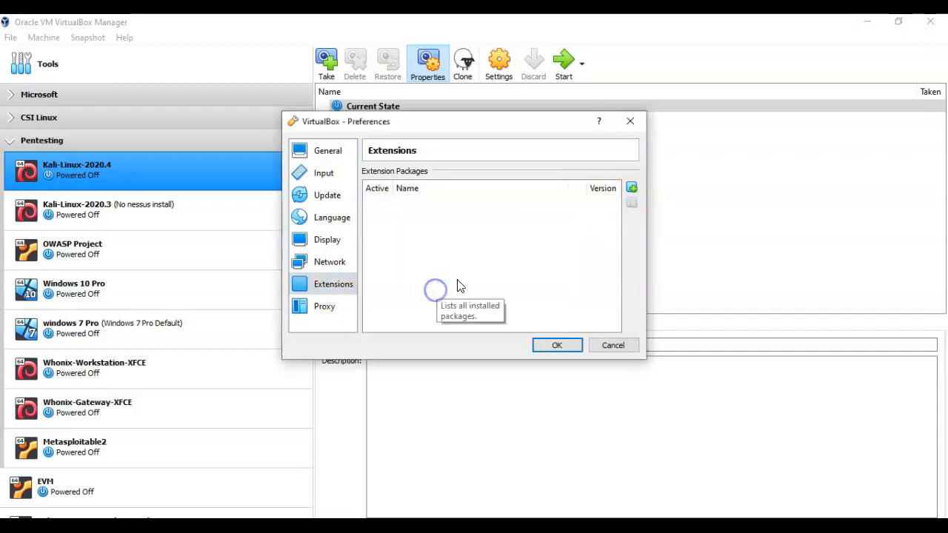
- Add the 6.1.18 .vbox-extpack file from the Desktop as a new extension package
click(632, 189)
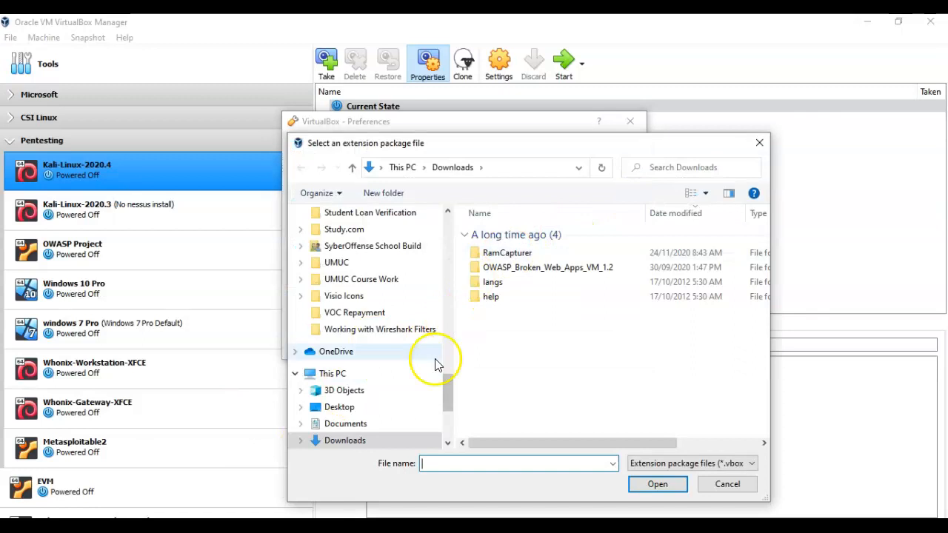
scroll(451, 398, up, 1)
drag(451, 397, 439, 223)
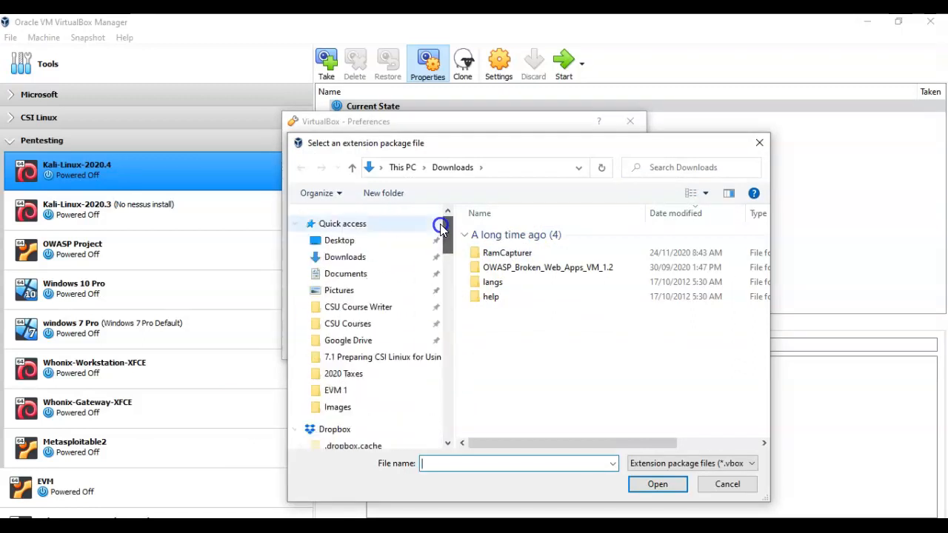
click(345, 243)
scroll(603, 423, down, 2)
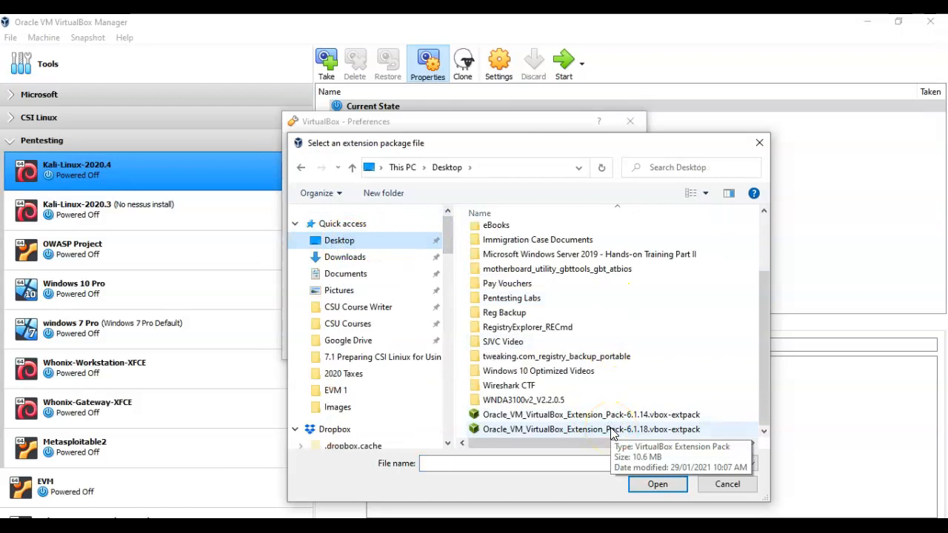
double_click(611, 430)
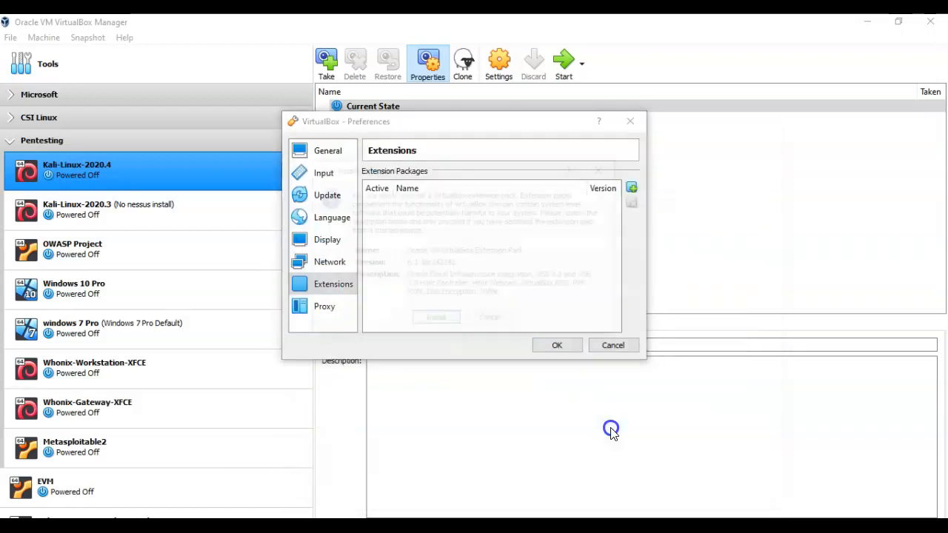
- Install Extension Pack 6.1.18, accept its licence, and save the preferences
click(430, 321)
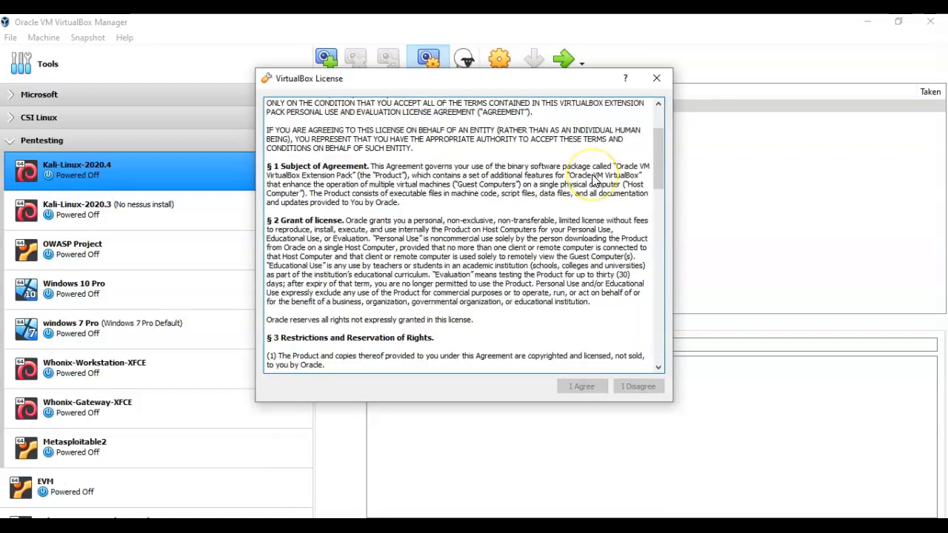
scroll(597, 178, down, 15)
scroll(592, 175, down, 5)
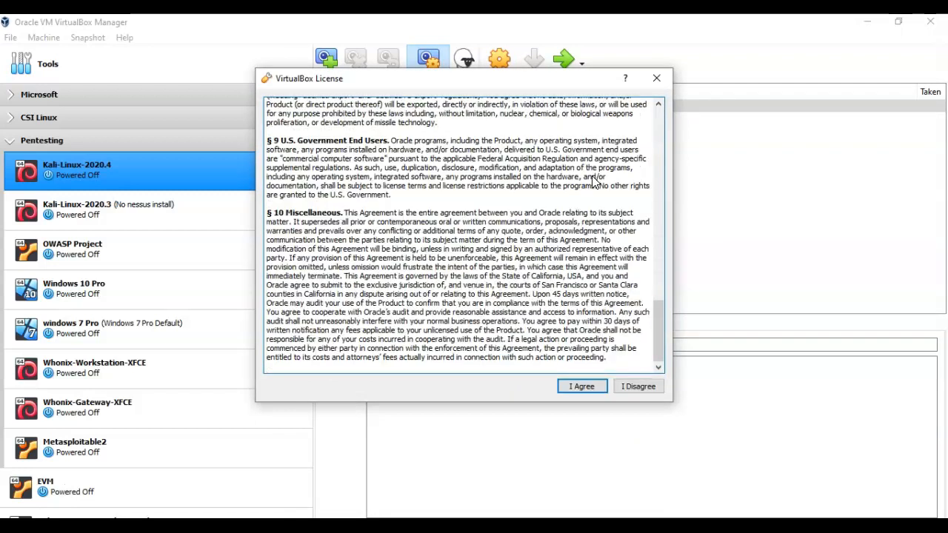
click(611, 195)
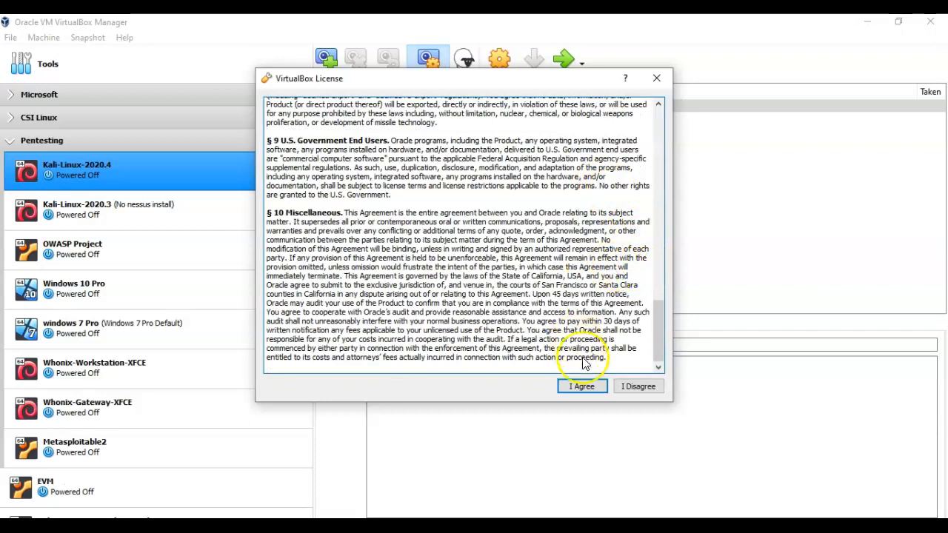
click(581, 387)
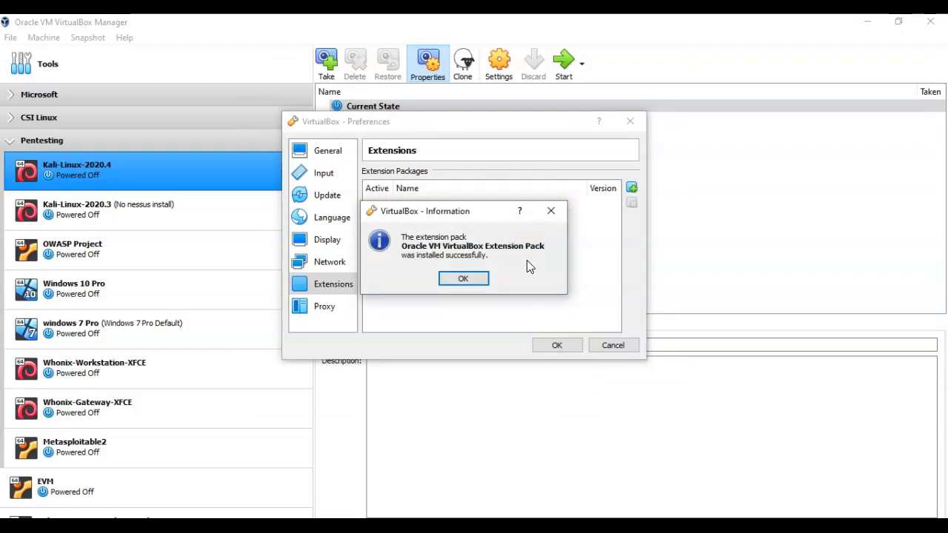
click(467, 280)
click(554, 347)
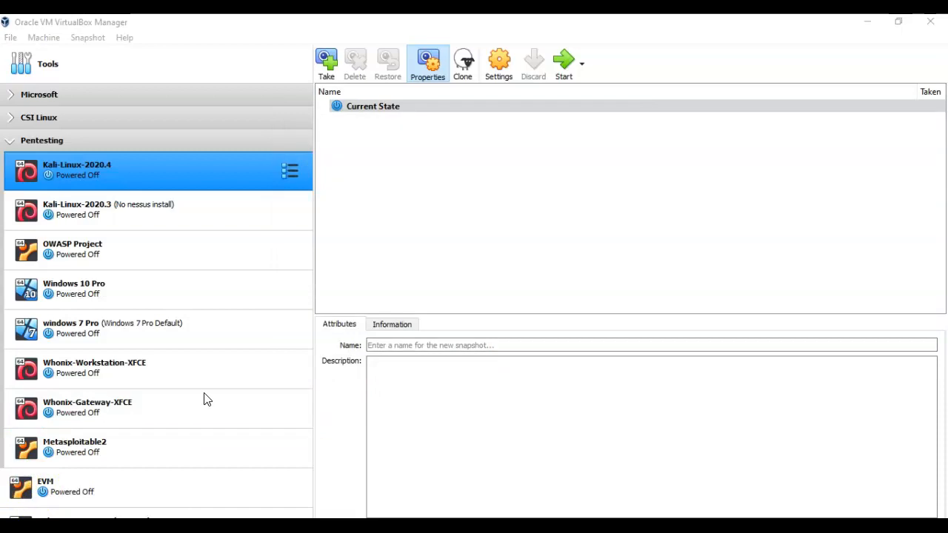
click(142, 446)
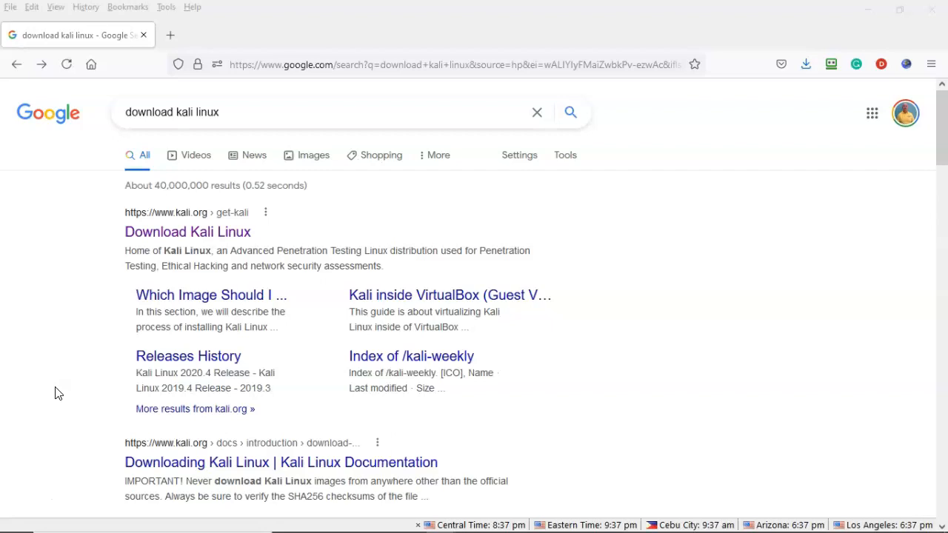
- Search Google for 'download kali linux' and open the official Kali download page
click(60, 314)
click(30, 496)
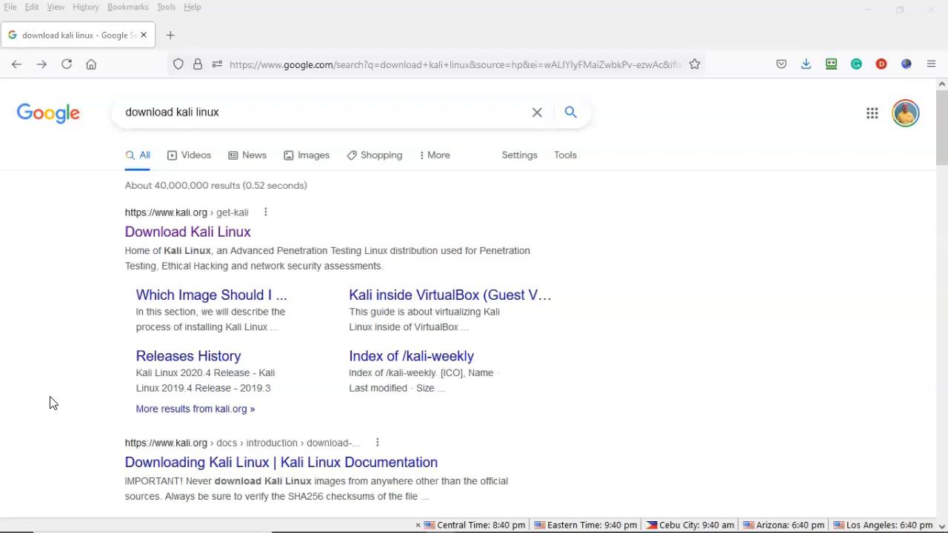
click(37, 472)
click(225, 225)
- Go to the 64-bit Virtual Machines section of kali.org's Get Kali page
click(198, 240)
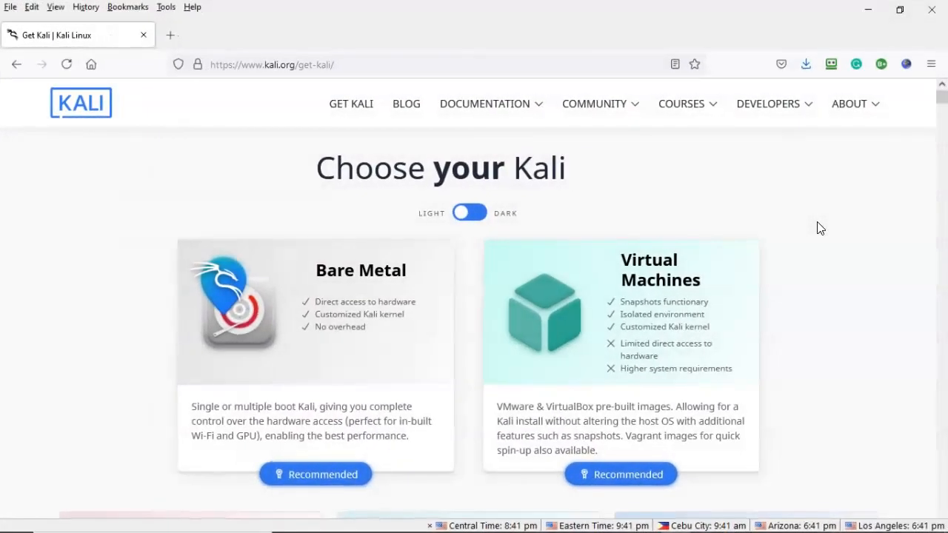
click(826, 256)
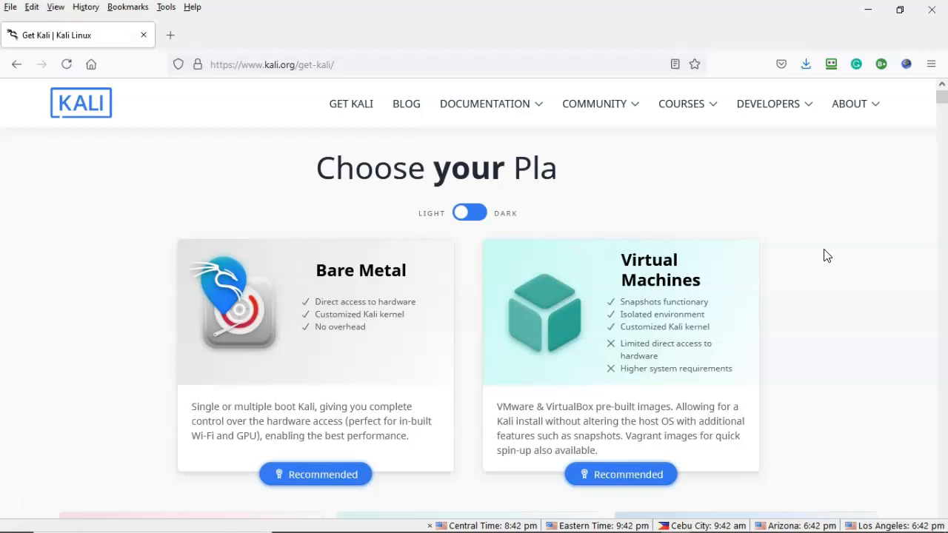
click(670, 330)
click(605, 323)
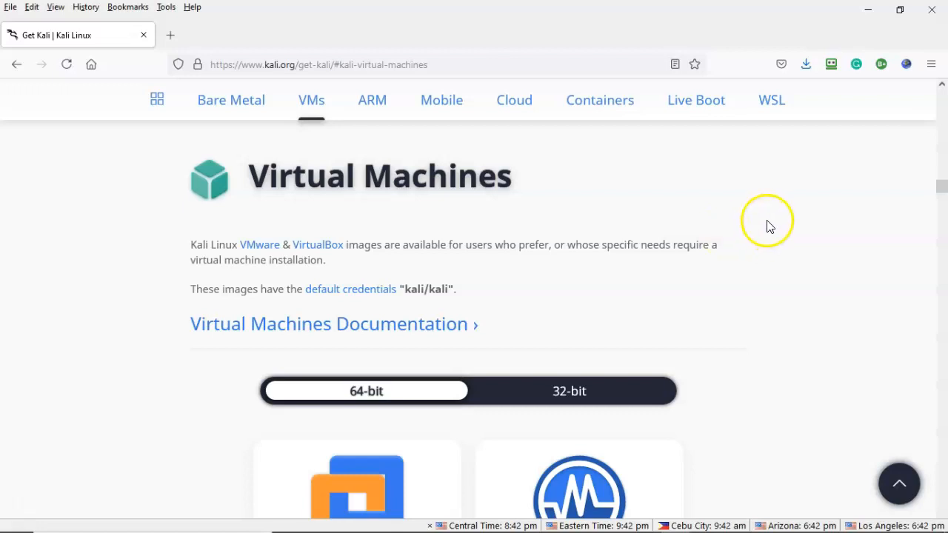
scroll(768, 226, down, 2)
scroll(767, 227, down, 2)
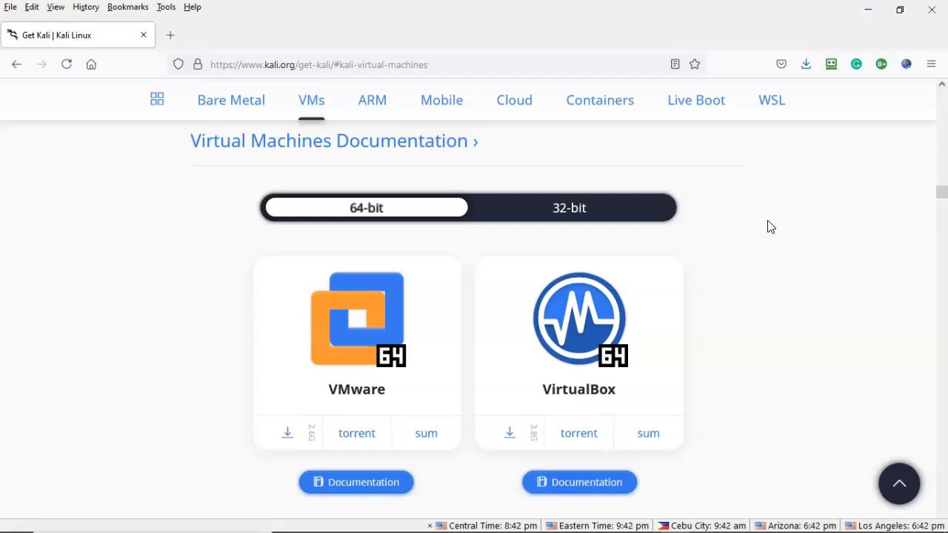
click(613, 295)
- Copy the download link of the 64-bit VirtualBox Kali image
right_click(510, 432)
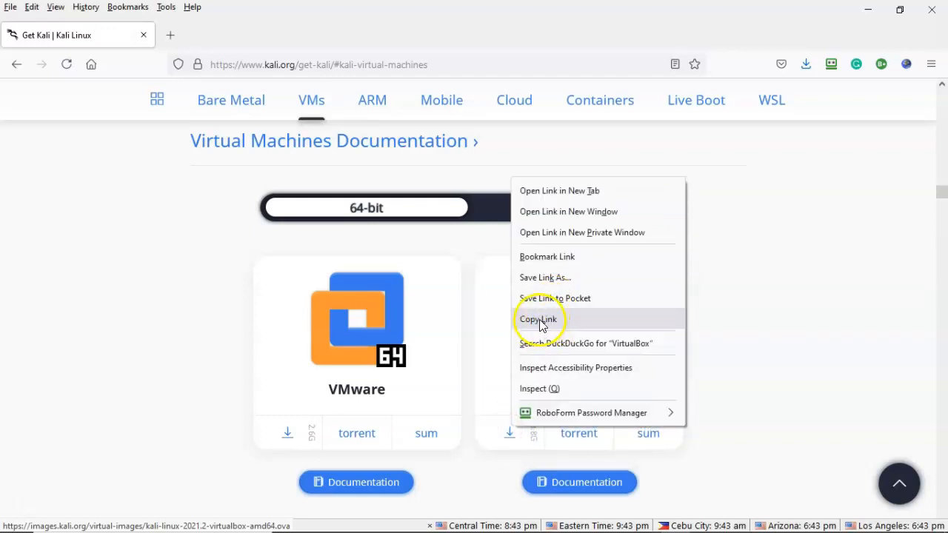
click(540, 325)
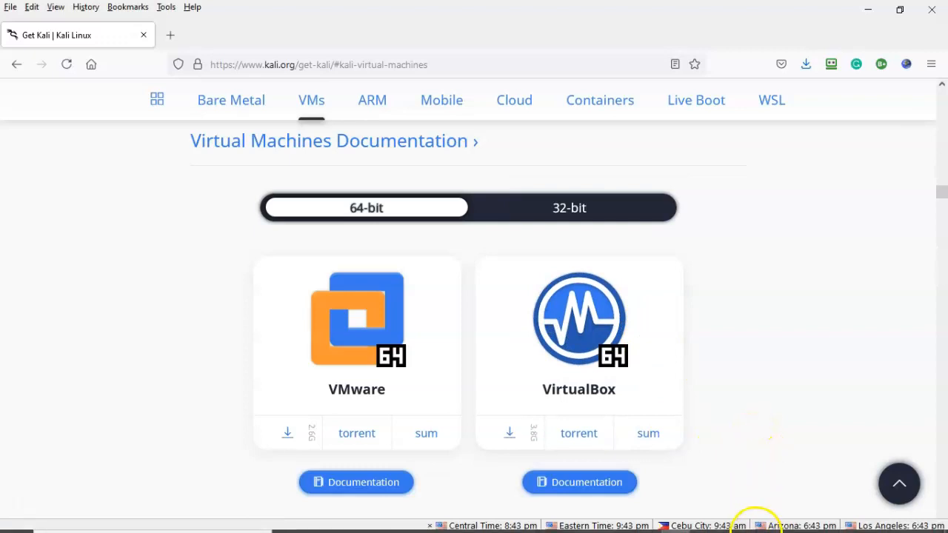
click(763, 524)
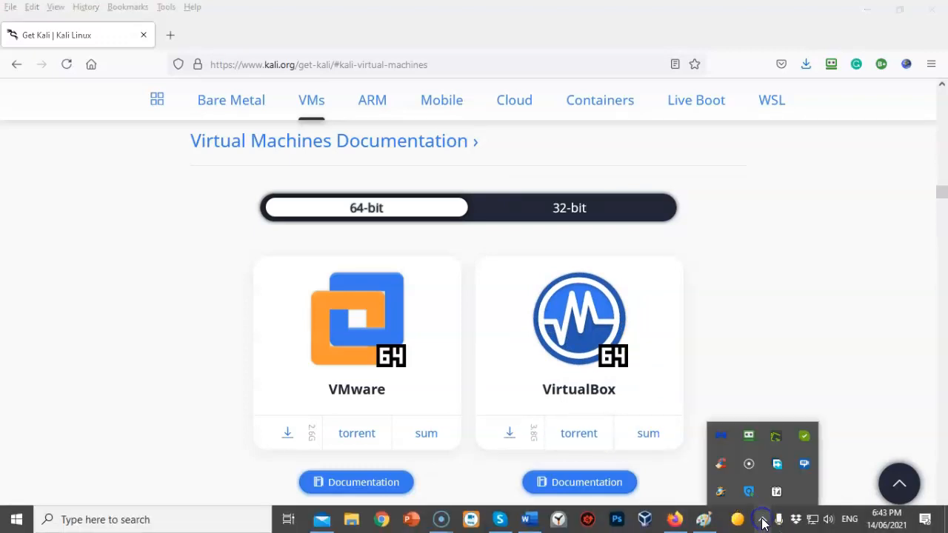
- Add the copied kali-linux-2021.2-virtualbox-amd64.ova URL to Free Download Manager, saving to D:\
click(778, 465)
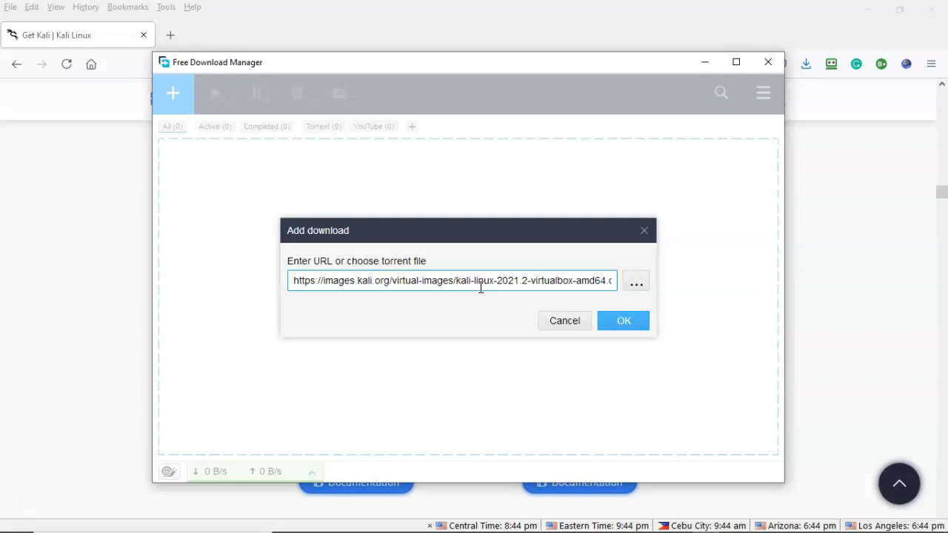
click(626, 326)
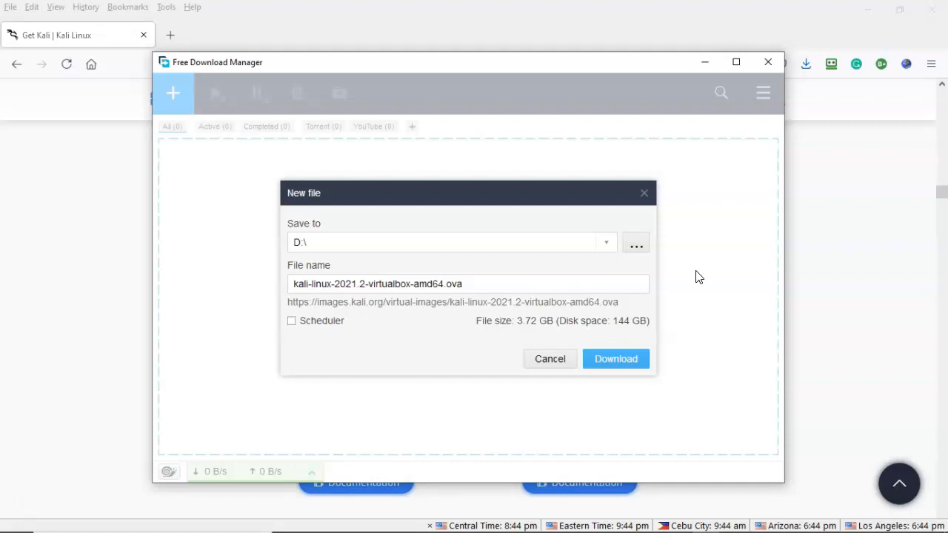
click(616, 361)
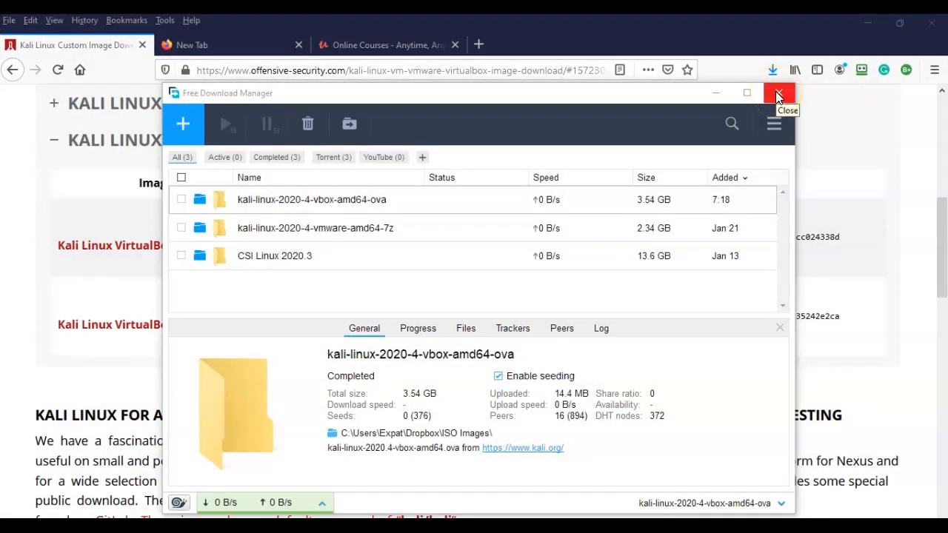
- Close FDM and pick kali-linux-2020.4-vbox-amd64.ova from ISO Images in Import Appliance
click(778, 97)
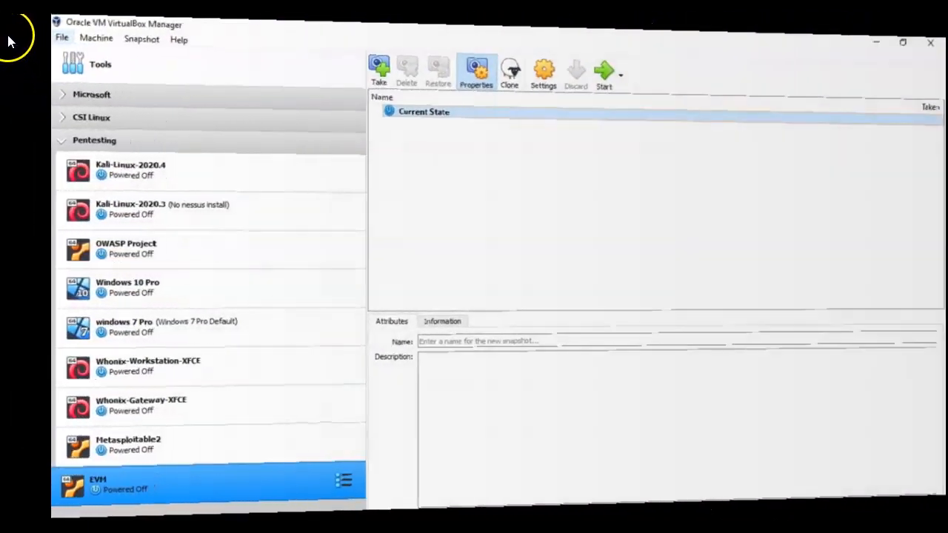
click(11, 37)
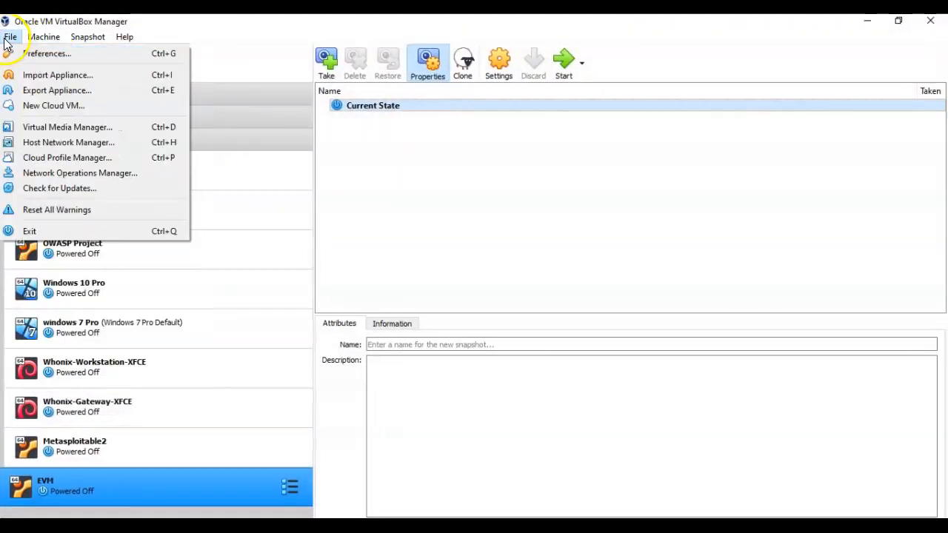
click(53, 75)
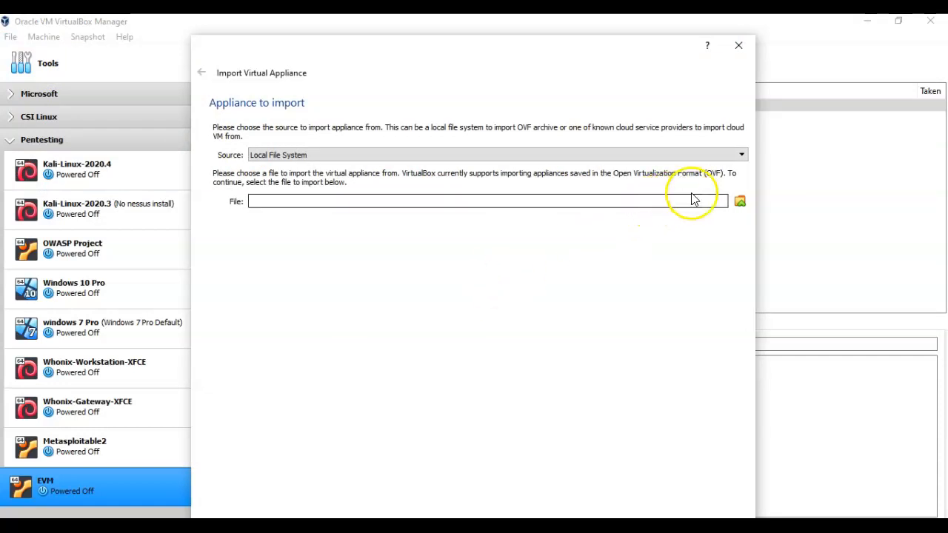
click(740, 202)
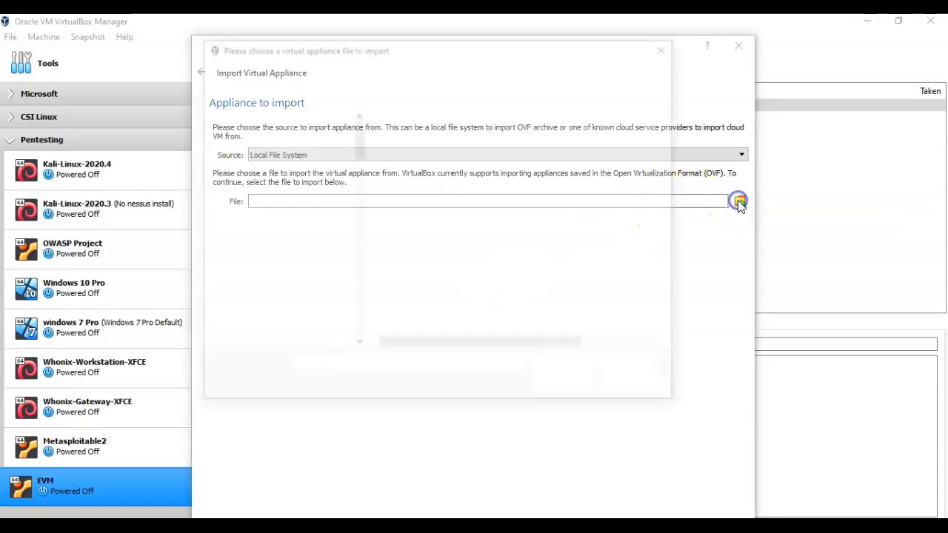
drag(357, 292, 354, 223)
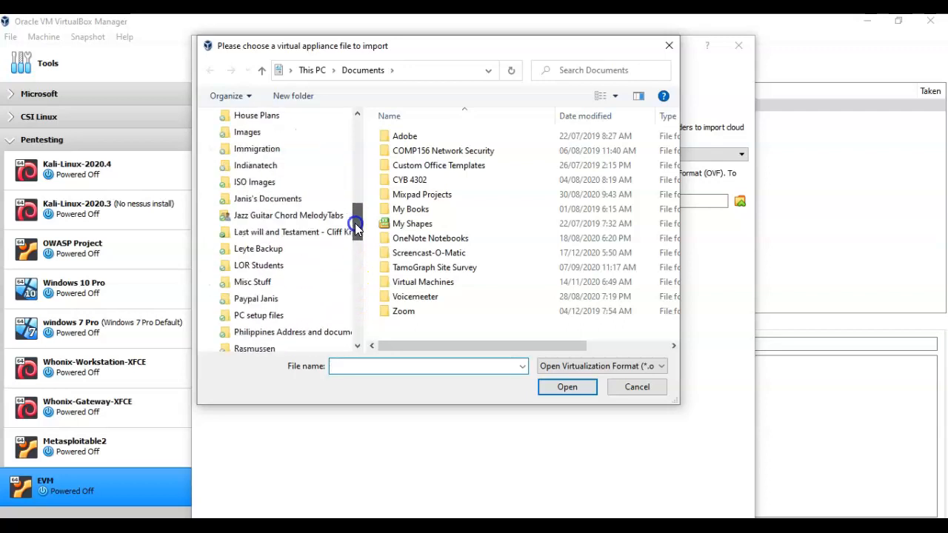
click(251, 185)
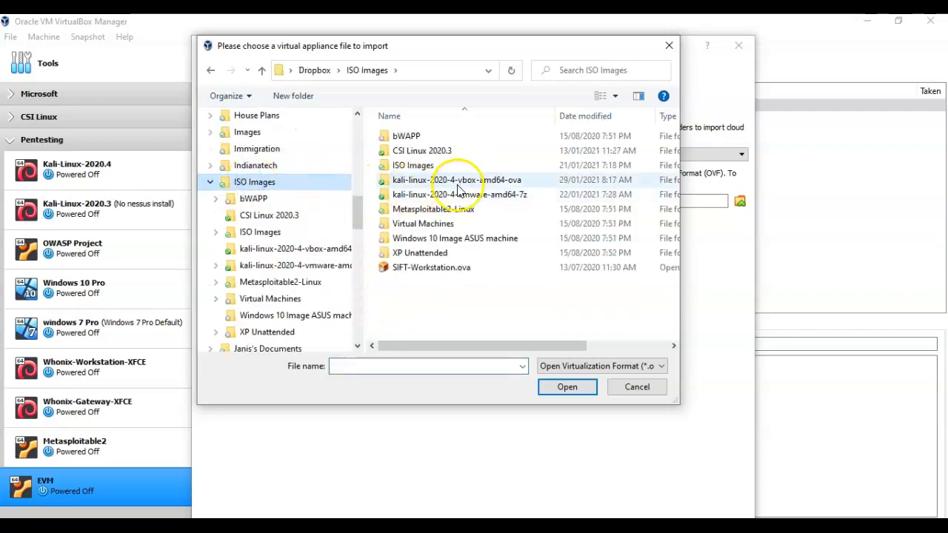
double_click(465, 181)
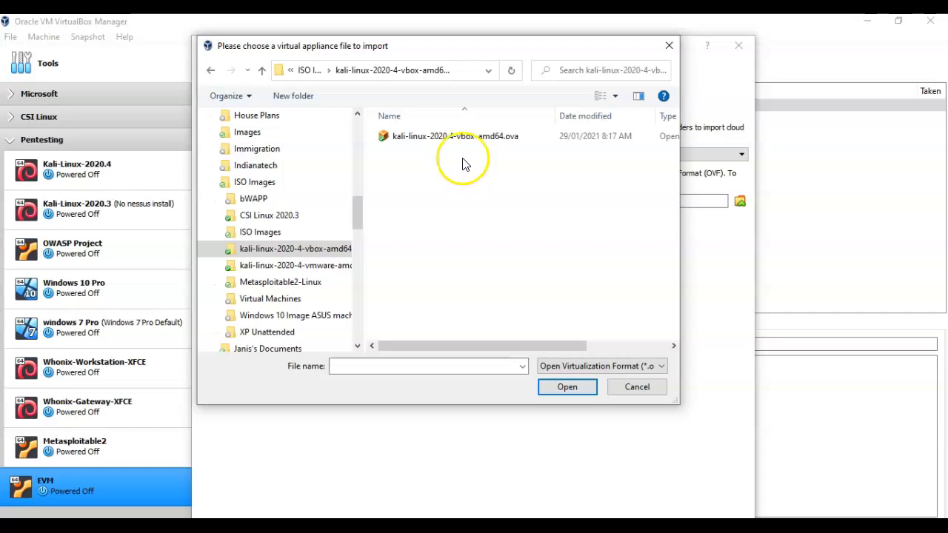
click(433, 137)
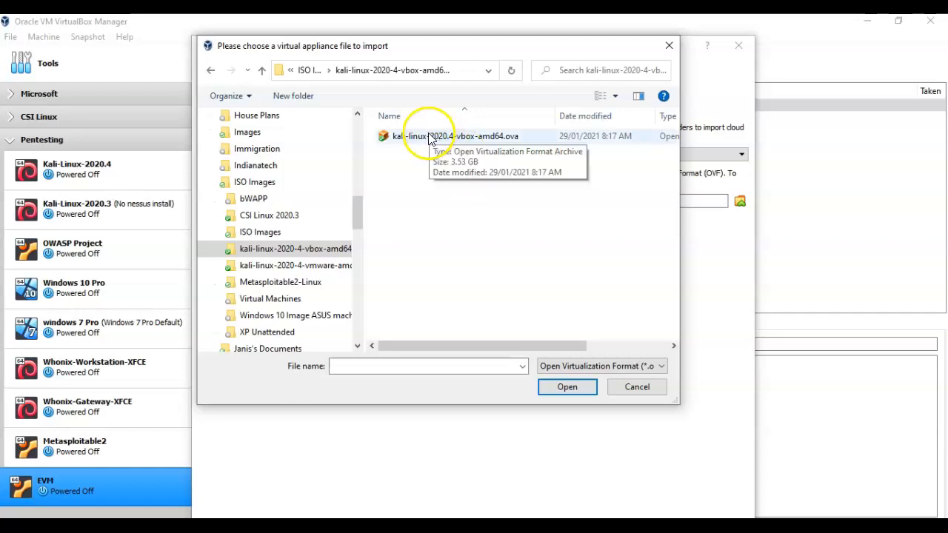
double_click(429, 136)
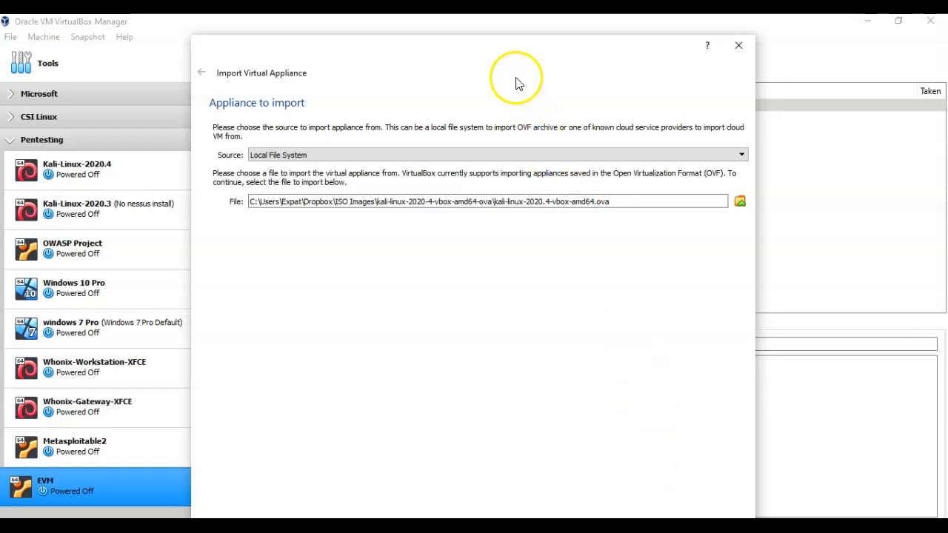
drag(516, 81, 518, 34)
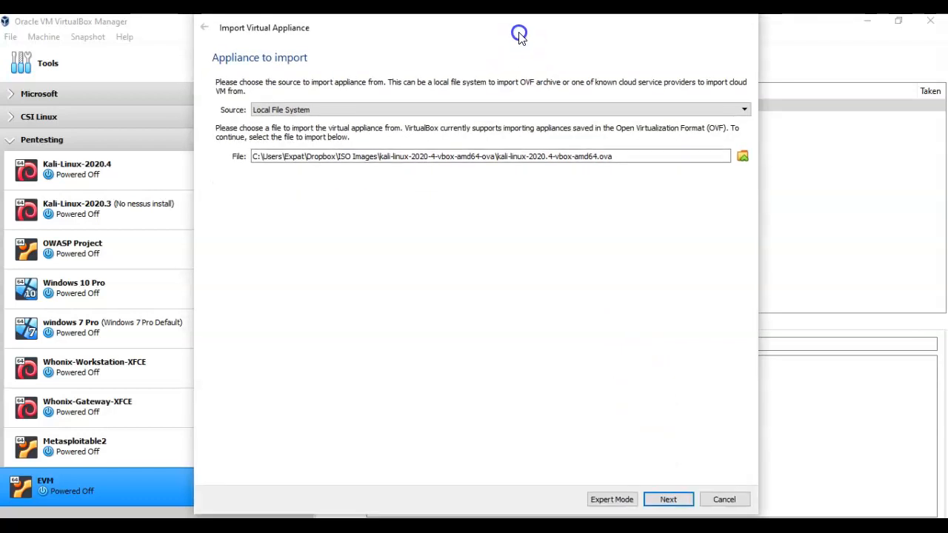
- Import the Kali 2020.4 appliance with default settings and agree to its GPL v3 licence
click(668, 500)
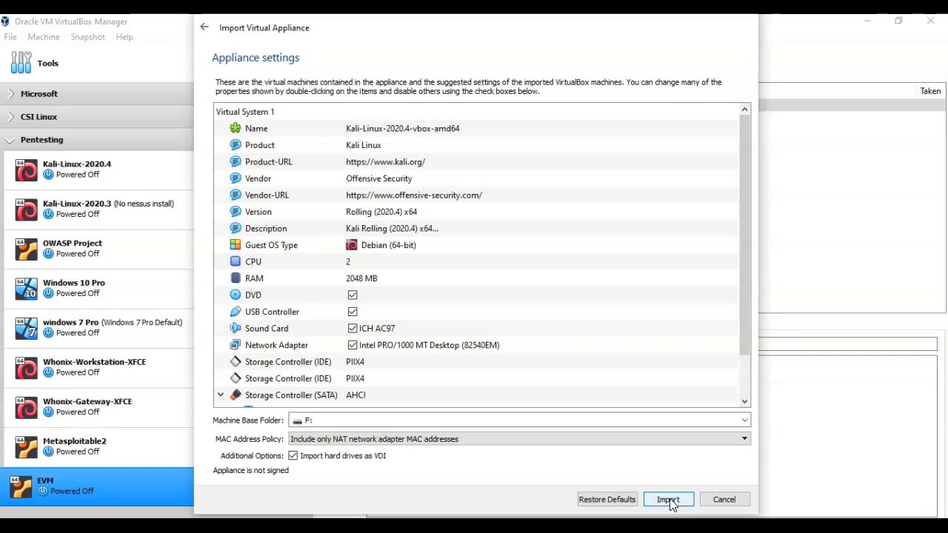
click(668, 500)
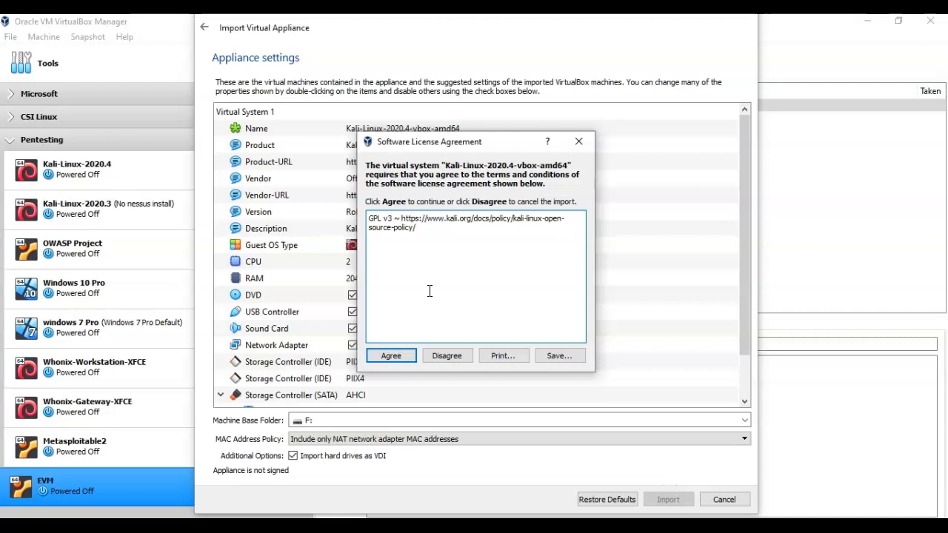
click(387, 356)
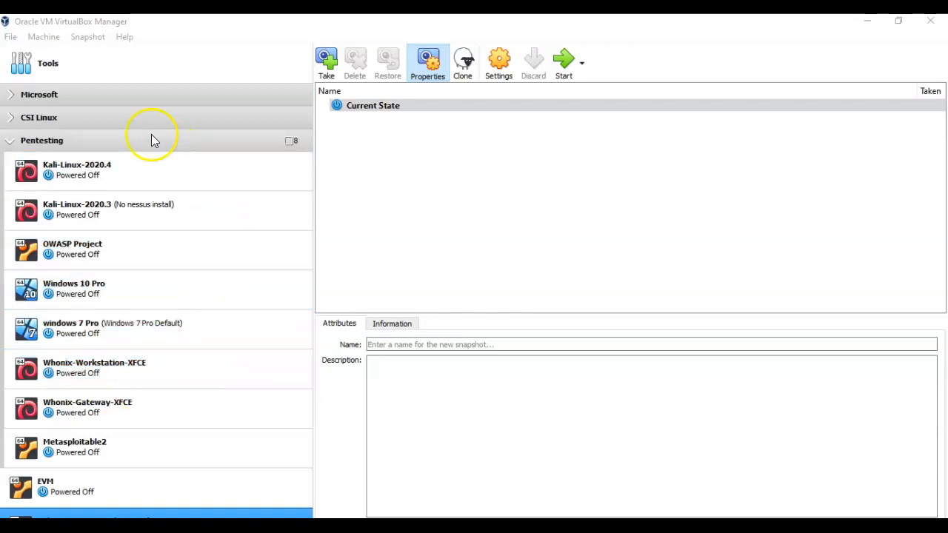
- Start the Kali-Linux-2020.4 VM and log in as root with the root password
click(86, 166)
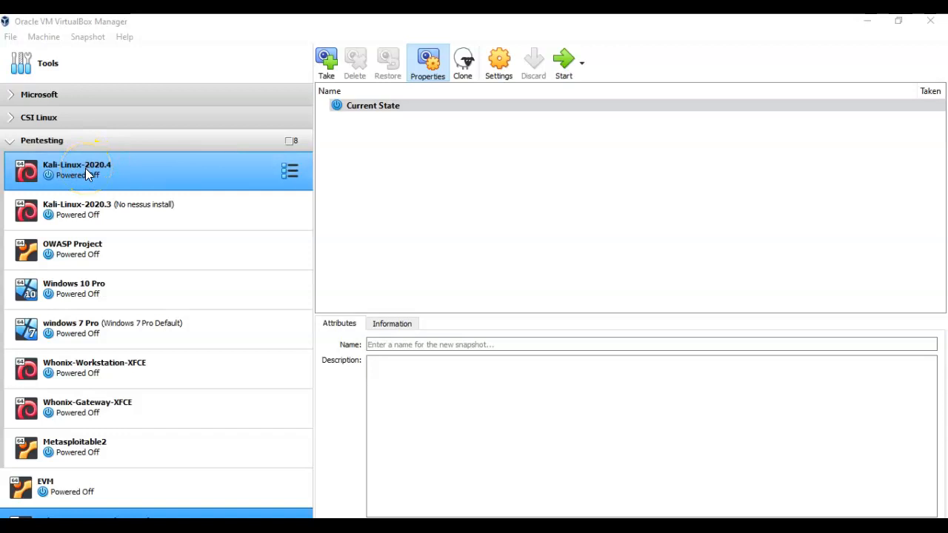
double_click(86, 172)
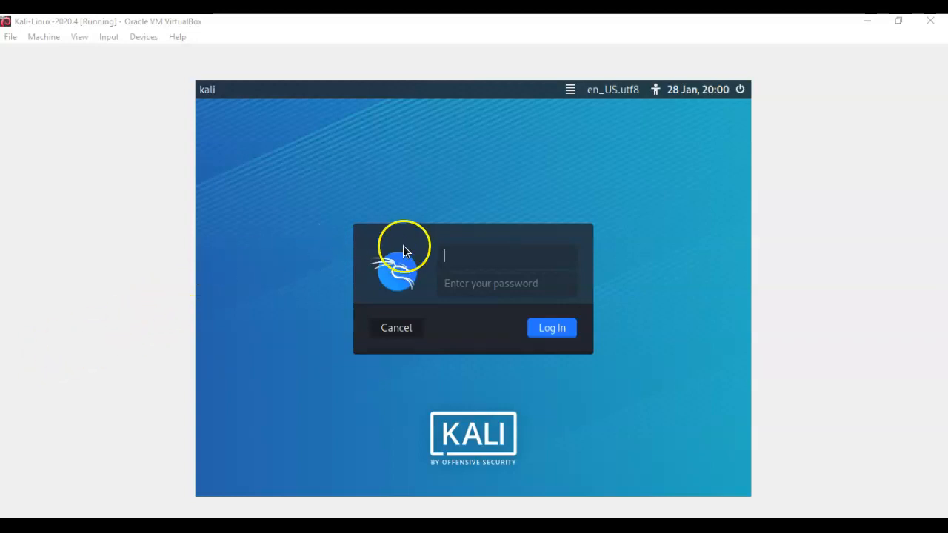
text(root)
key(Return)
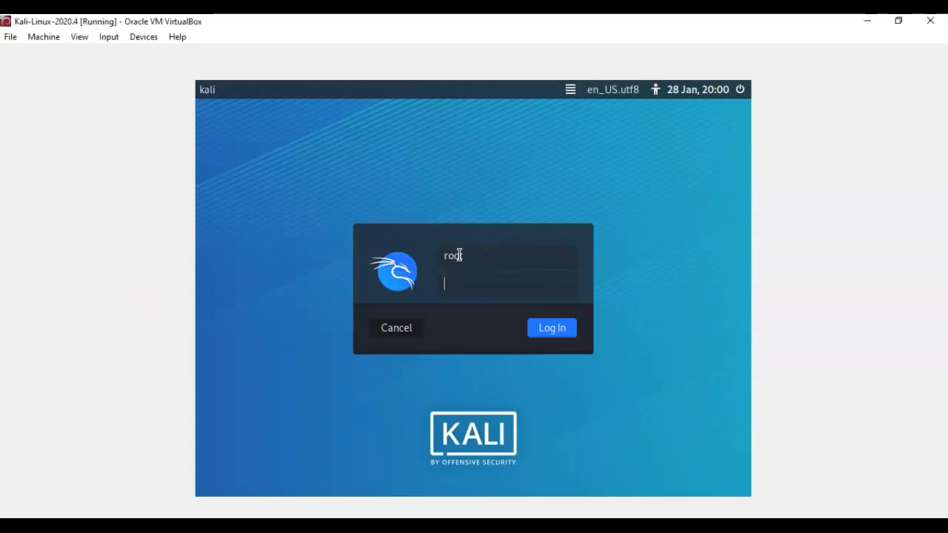
text(toor)
key(Return)
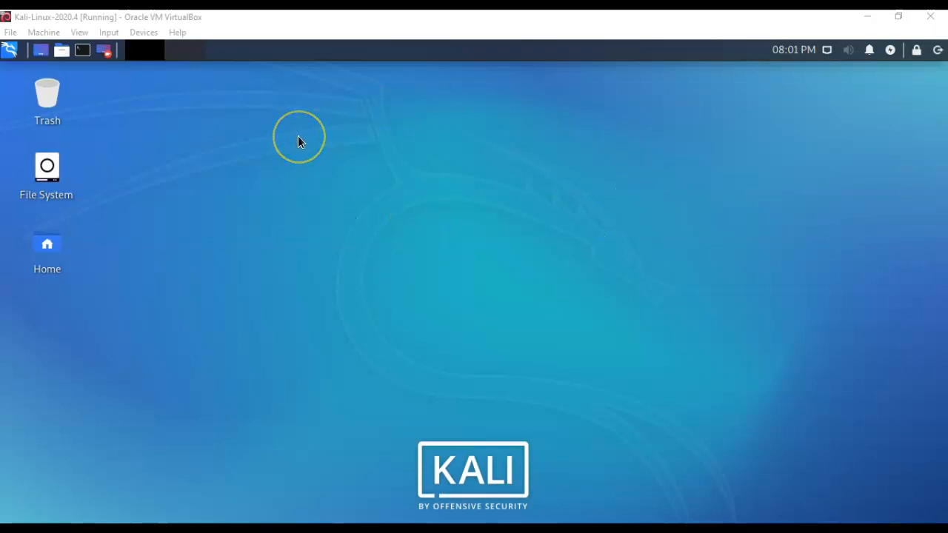
right_click(280, 175)
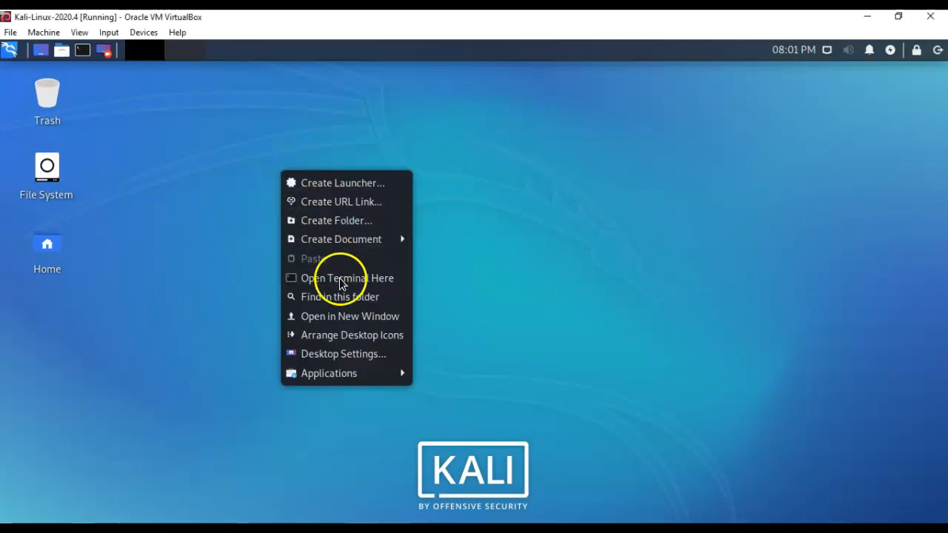
click(337, 355)
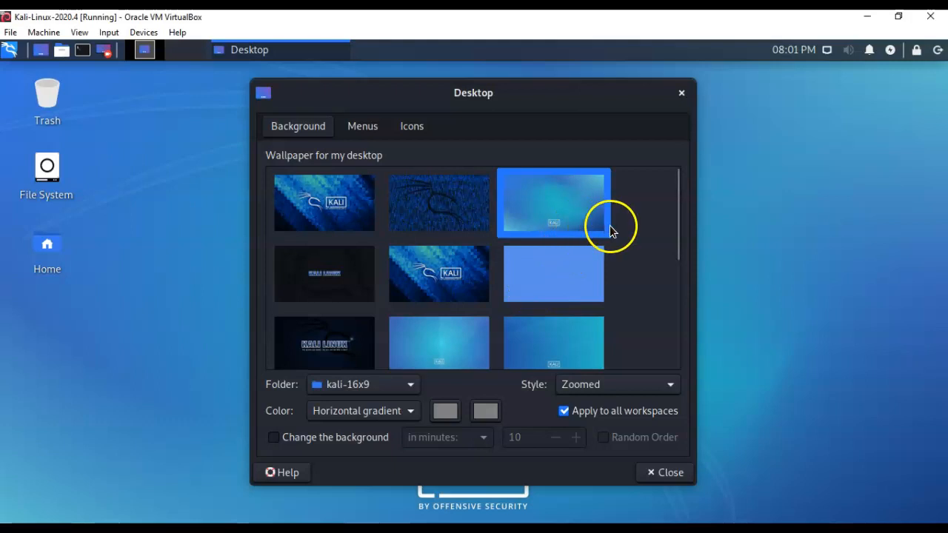
click(681, 93)
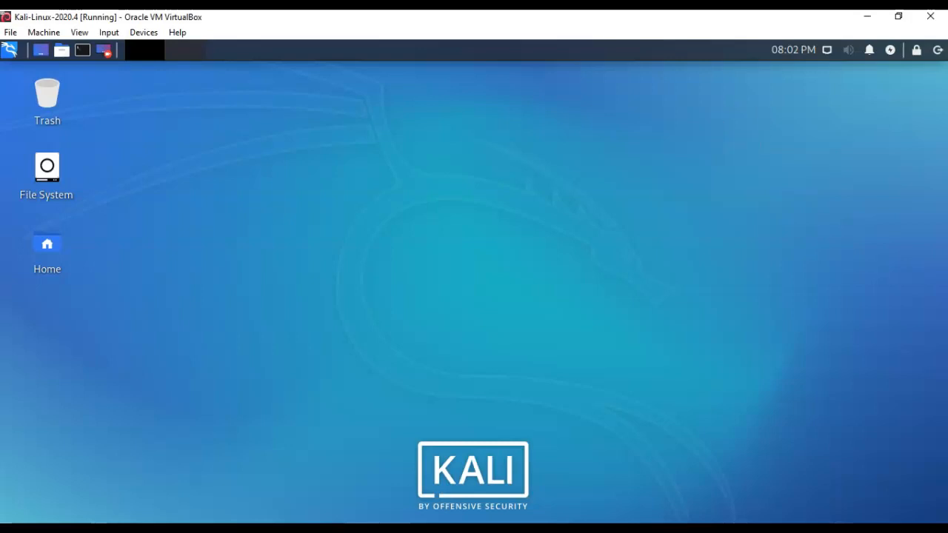
- Review the Power Manager's display power and screen-locking settings, then close the window
click(893, 54)
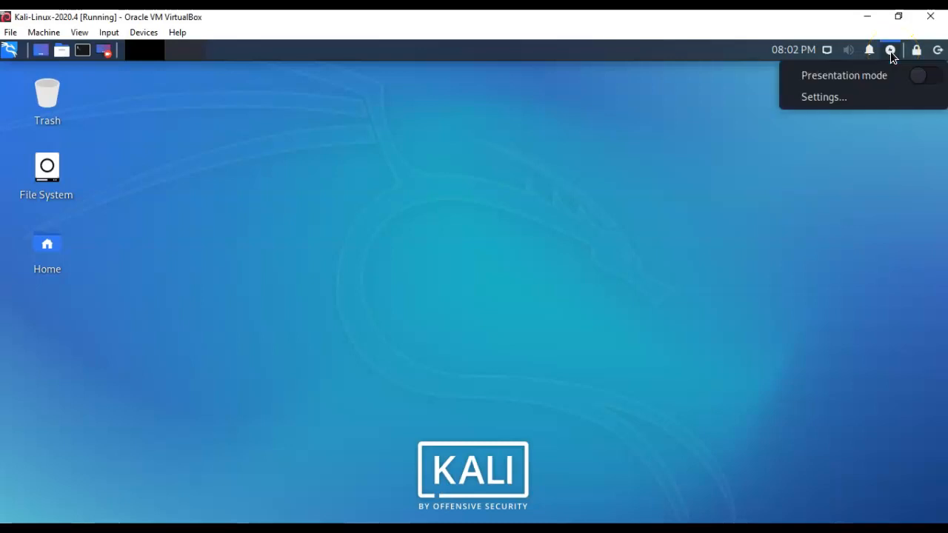
click(828, 96)
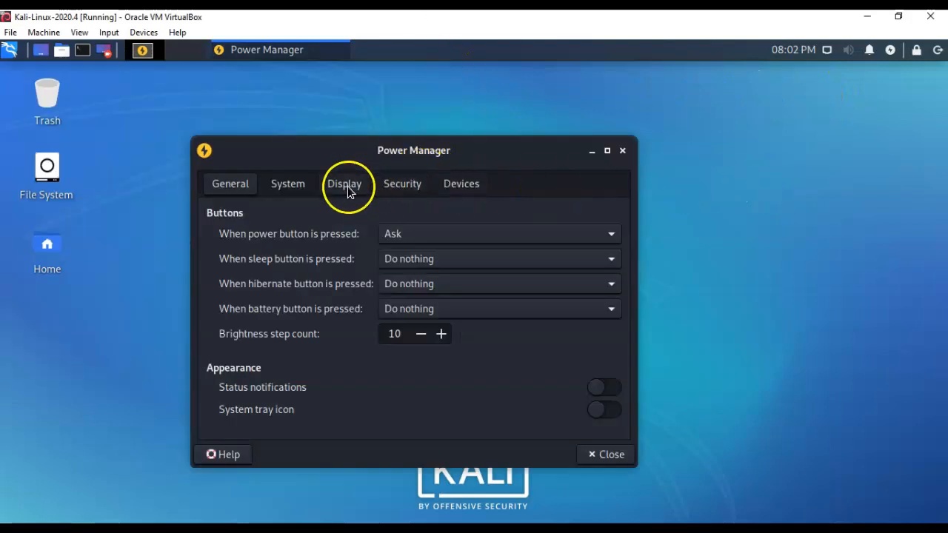
click(348, 191)
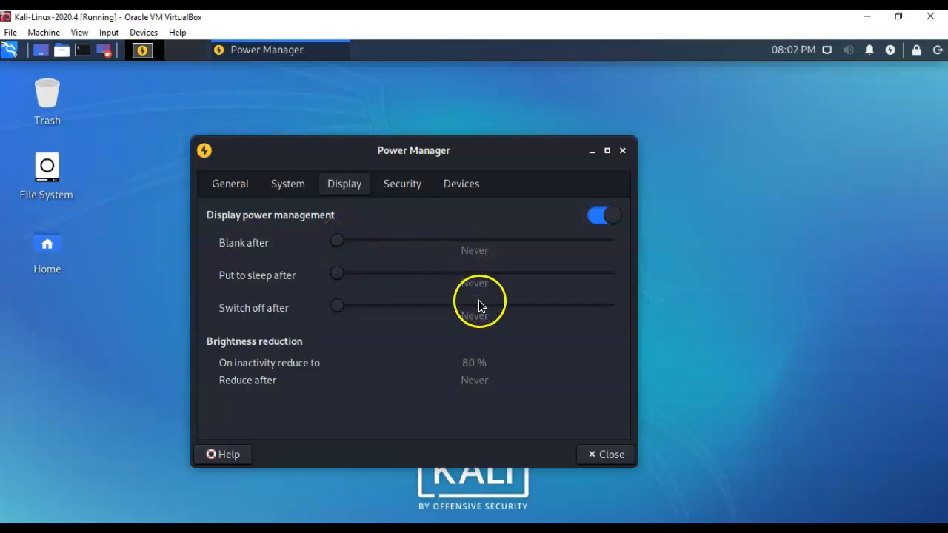
click(405, 186)
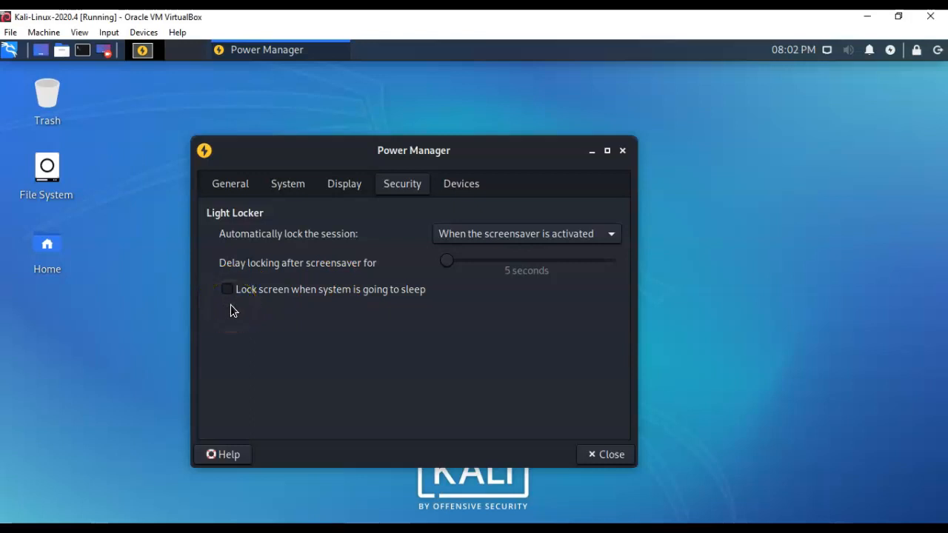
click(623, 151)
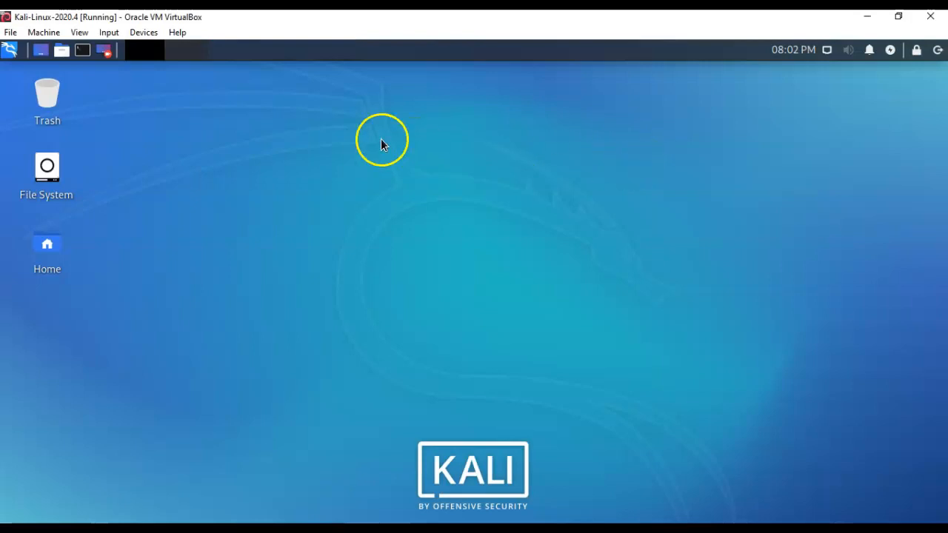
- Open a root terminal in the Kali guest and zoom in on its text
click(83, 50)
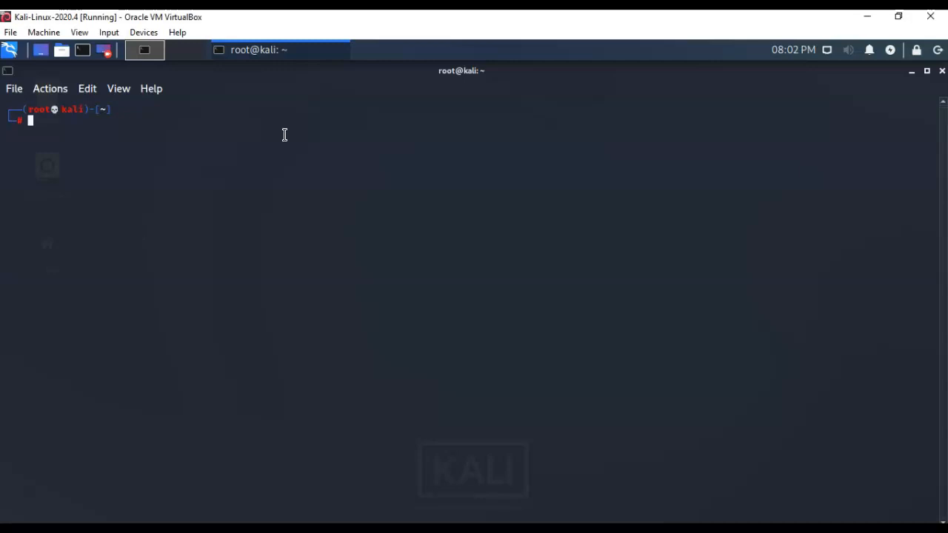
click(89, 90)
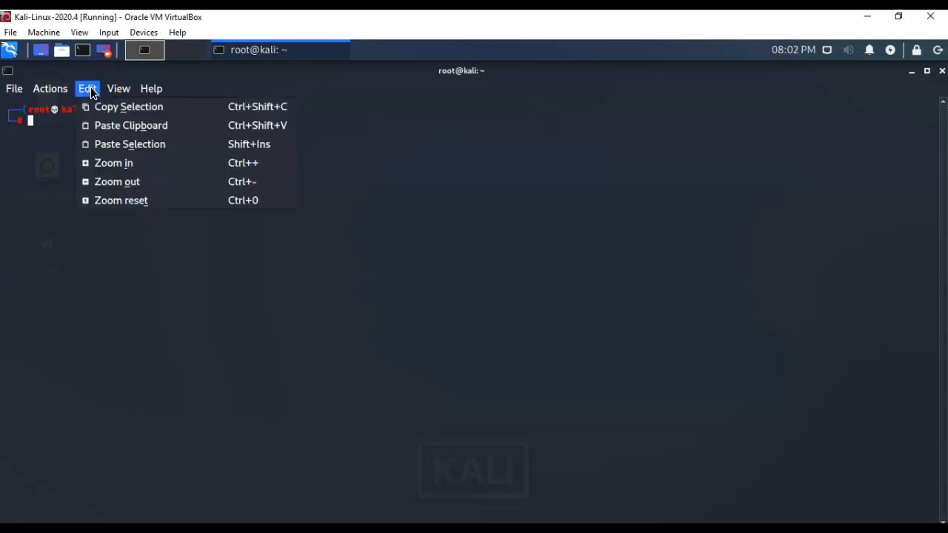
click(128, 163)
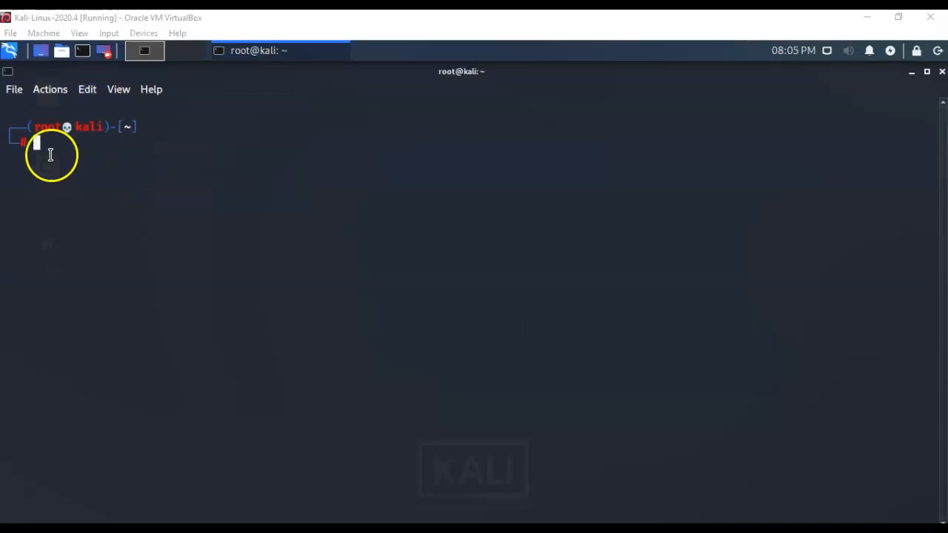
- Paste and run 'sudo passwd', entering the new root password twice
right_click(38, 141)
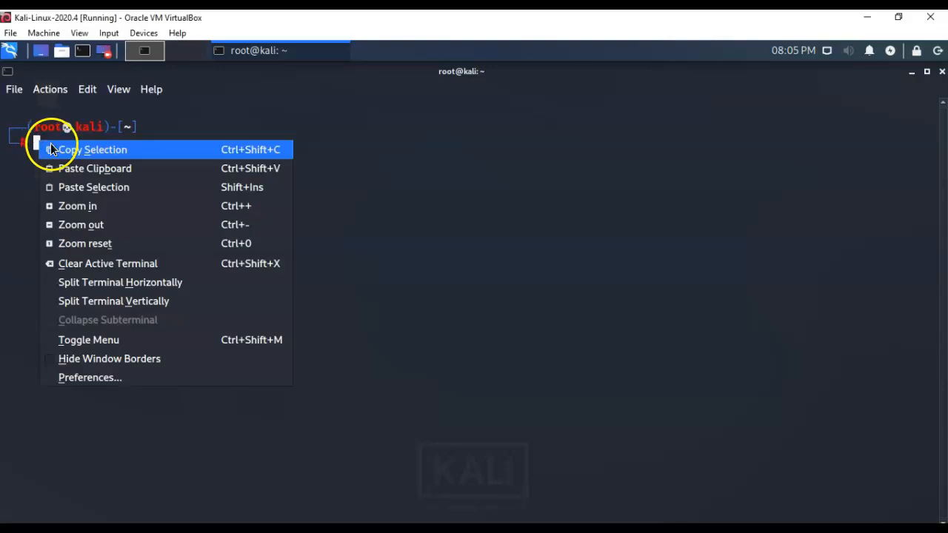
click(106, 186)
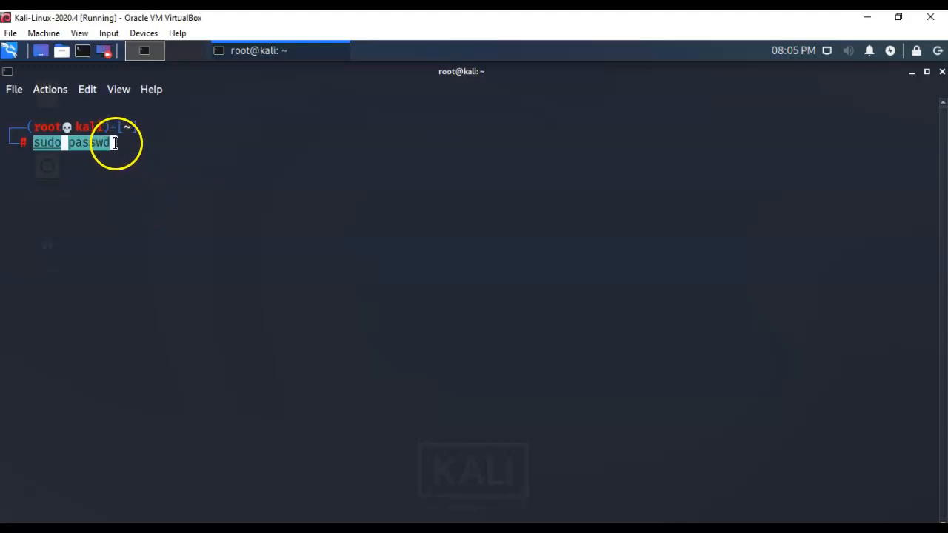
key(Return)
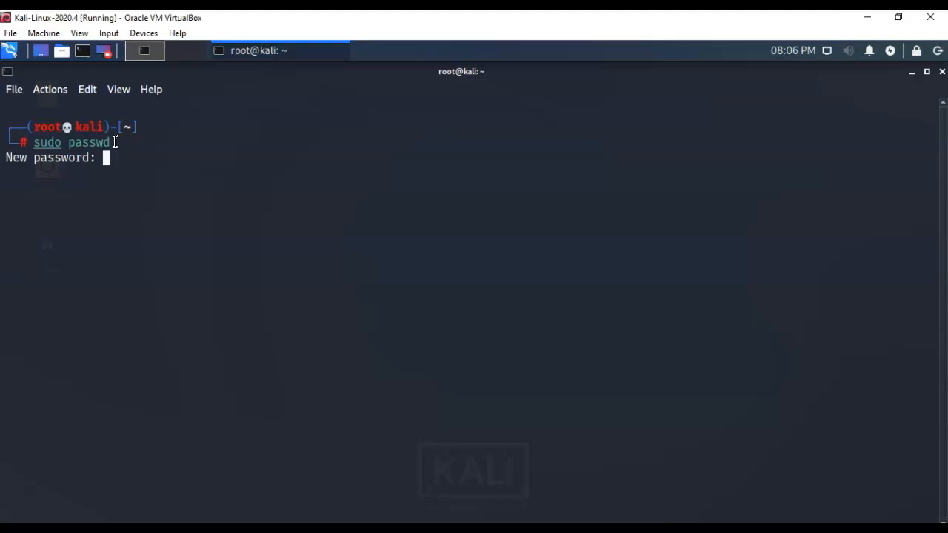
key(Return)
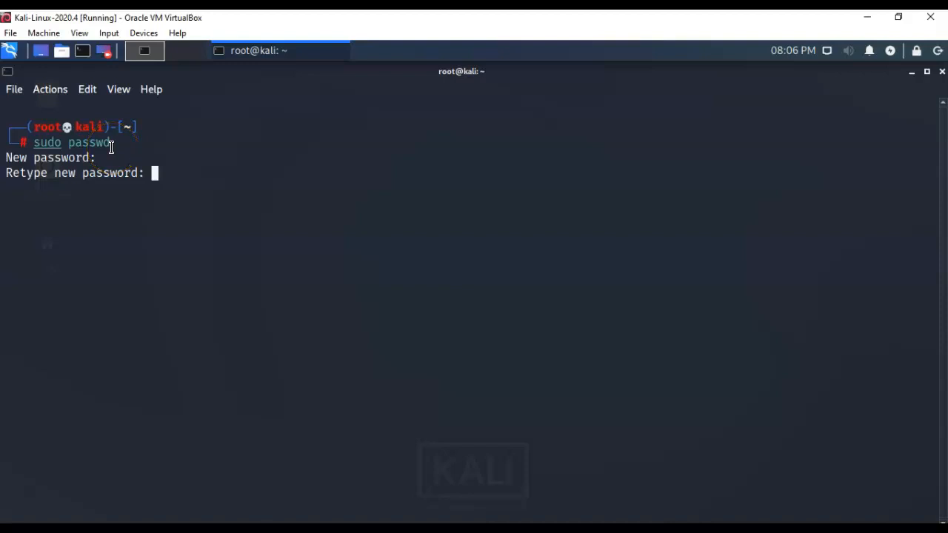
key(Return)
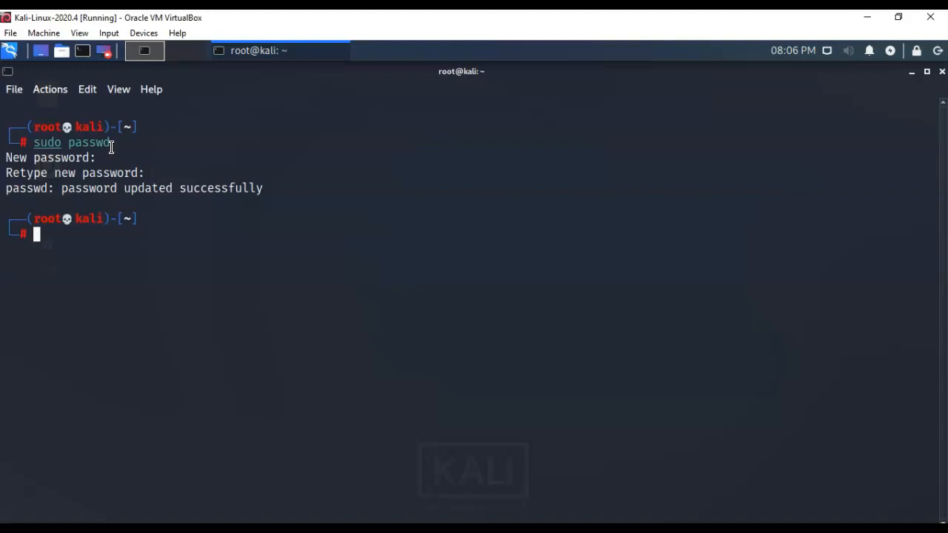
- Attach the Kali VM's Adapter 1 to NAT Network (NatNetwork) and save the setting
click(36, 491)
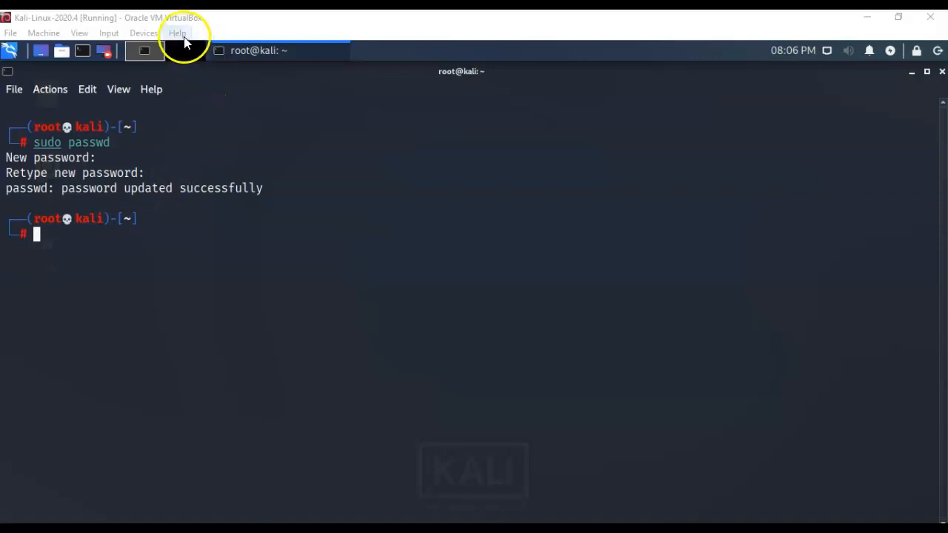
click(141, 33)
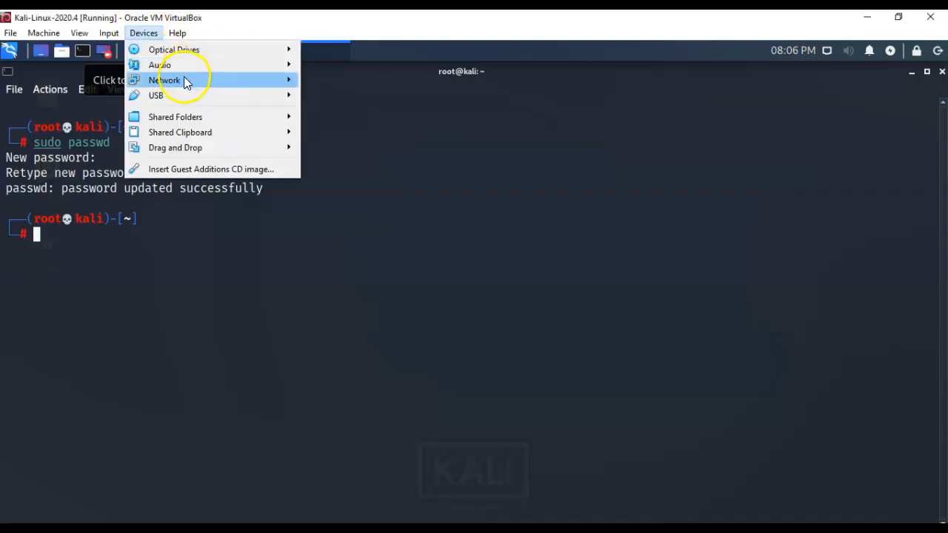
mouse_move(186, 80)
click(360, 82)
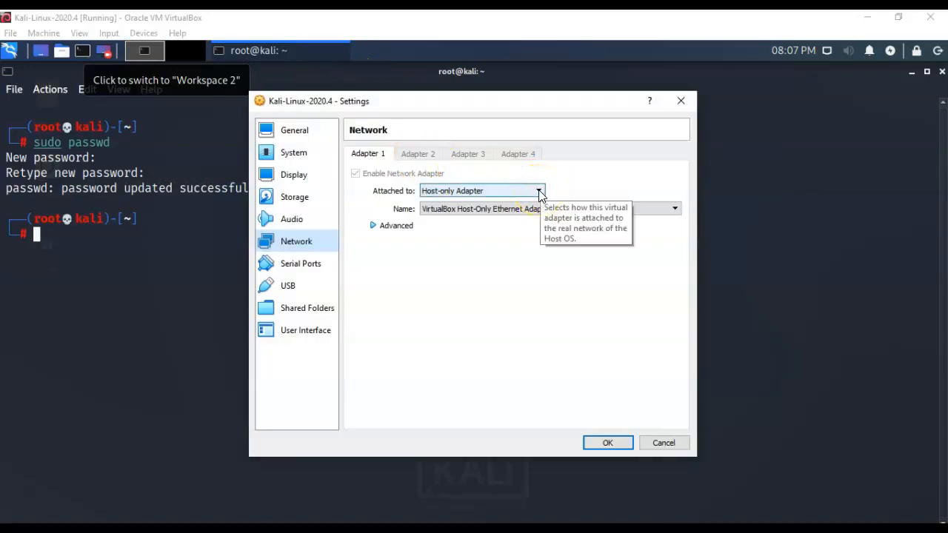
click(539, 192)
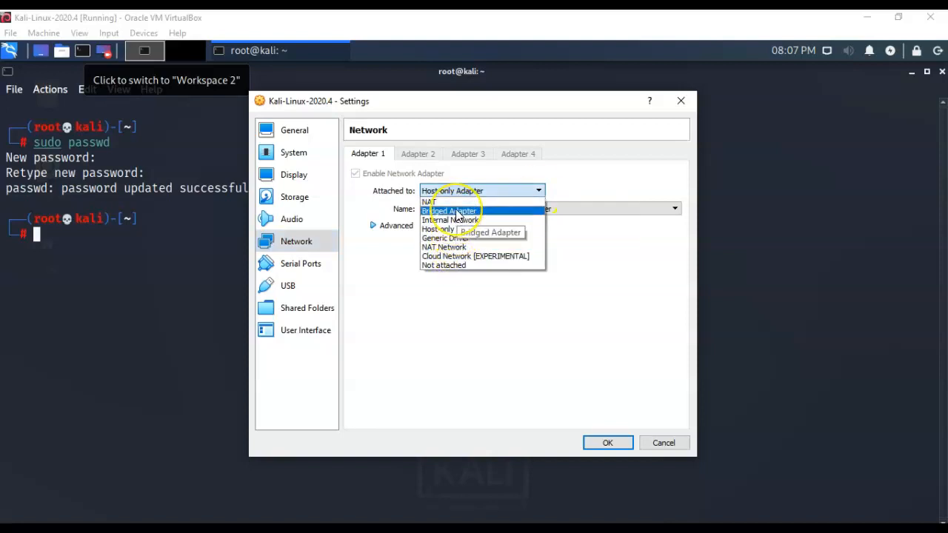
click(454, 249)
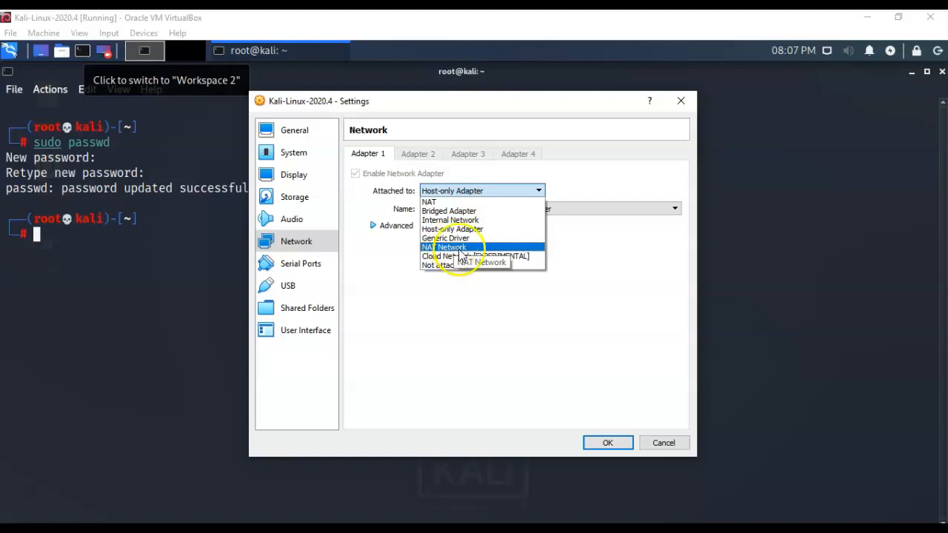
click(600, 443)
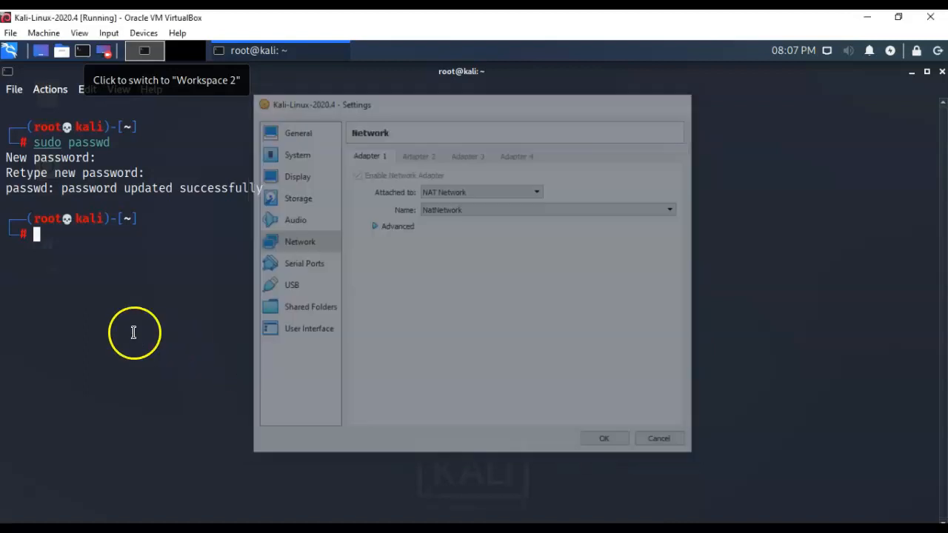
click(29, 491)
- Run 'apt-get update' in the root terminal to refresh the kali-rolling package lists
text(apt-get update)
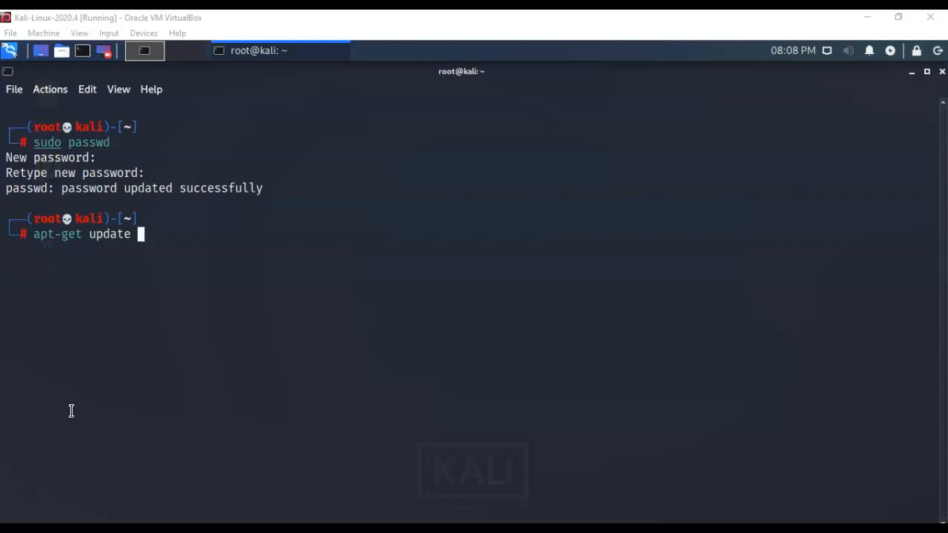
click(136, 237)
text(&&)
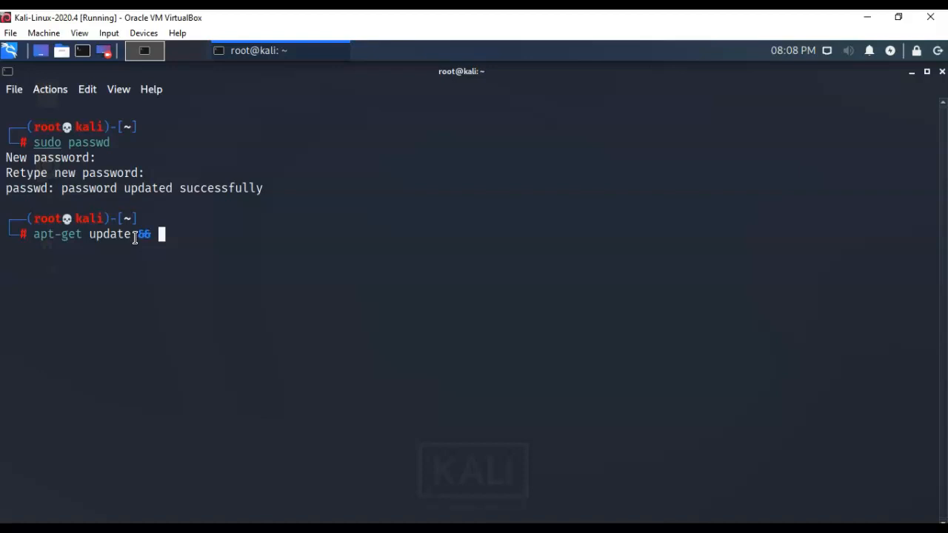
key(BackSpace)
key(BackSpace)
key(BackSpace)
key(Return)
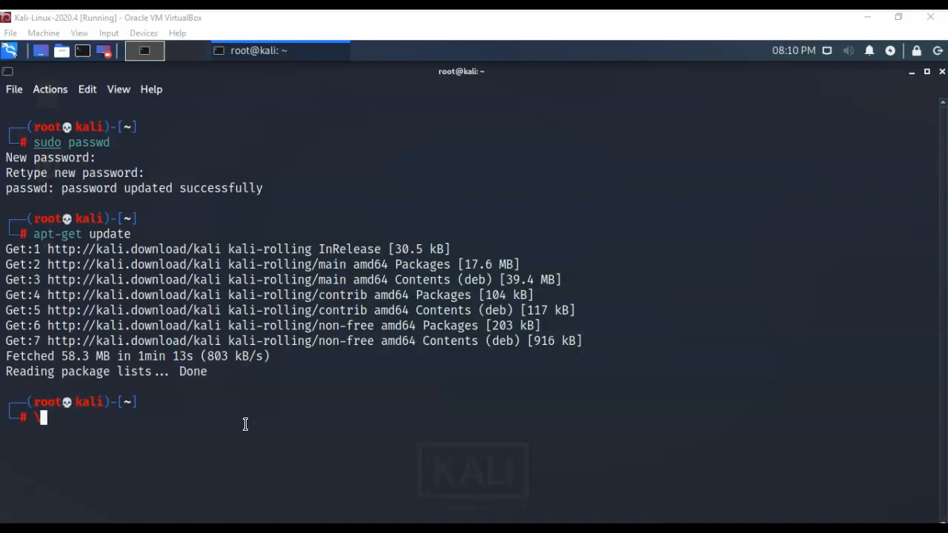
- Run 'apt-get upgrade', confirm with y, and allow services to restart automatically
text(apt-get upgrade)
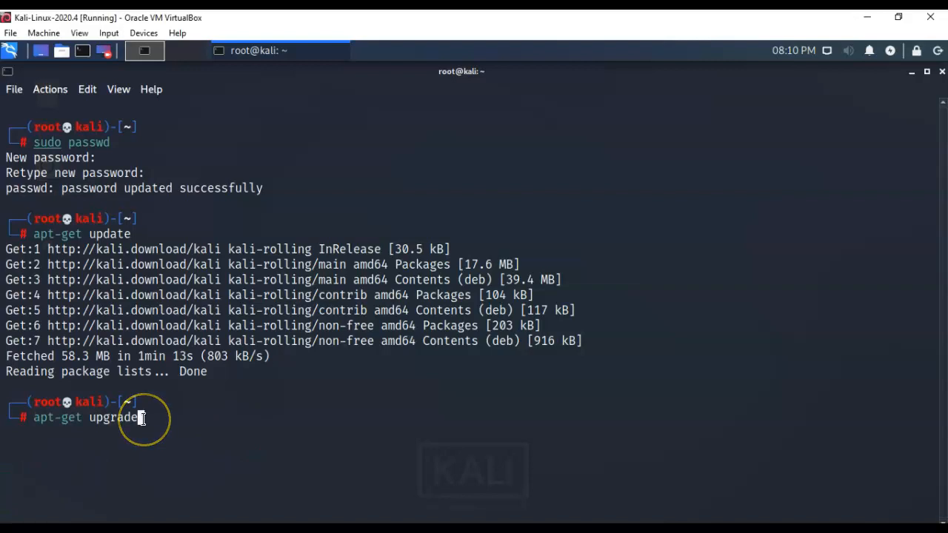
key(Return)
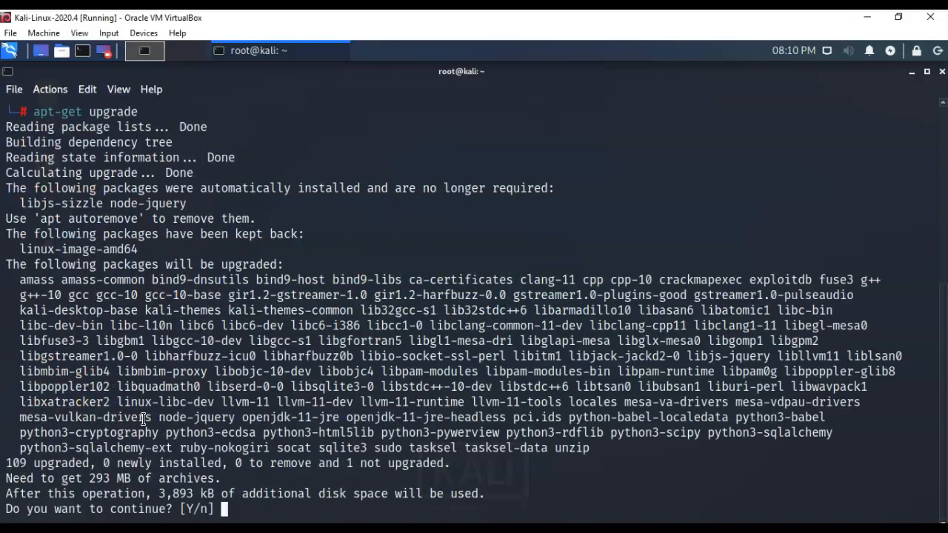
text(y)
key(Return)
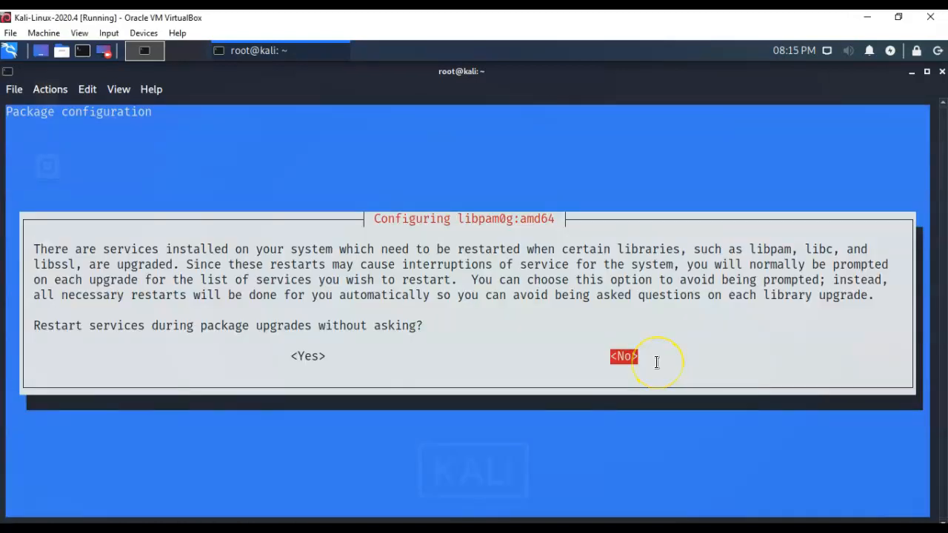
key(Left)
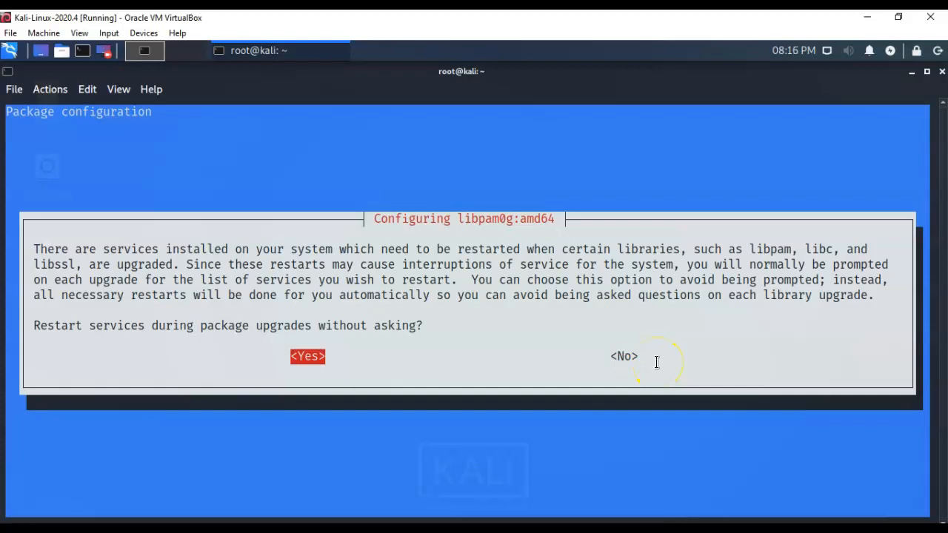
key(Return)
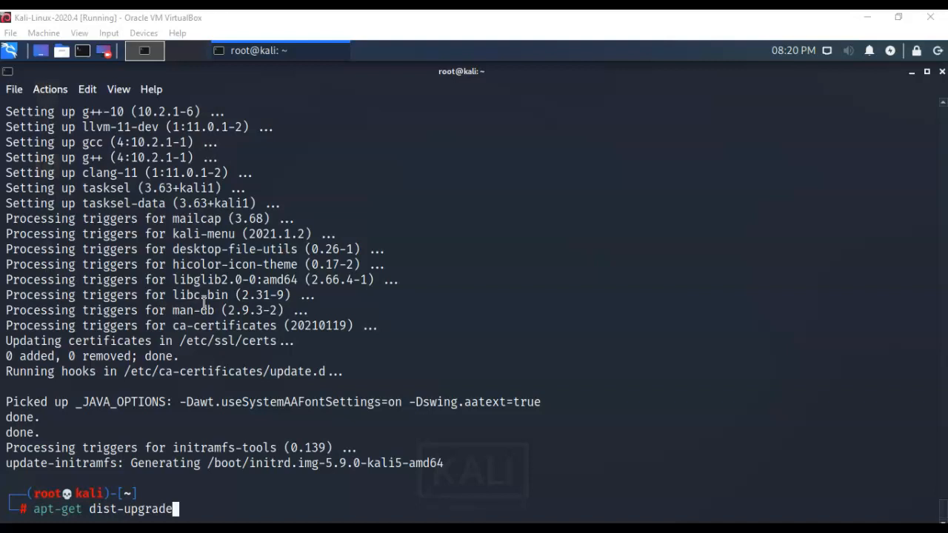
- Run 'apt-get dist-upgrade' and confirm with y to install the 5.10.0-kali2 kernel
key(Return)
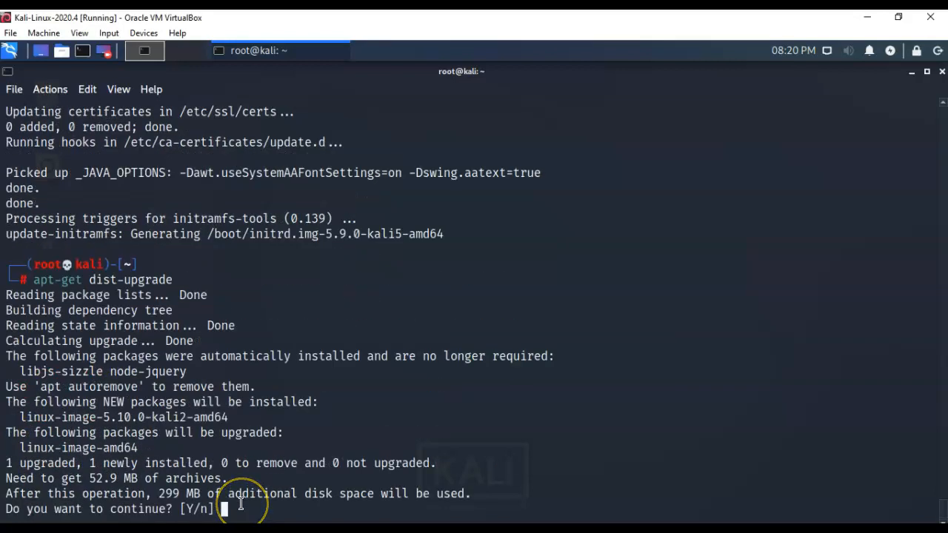
text(y)
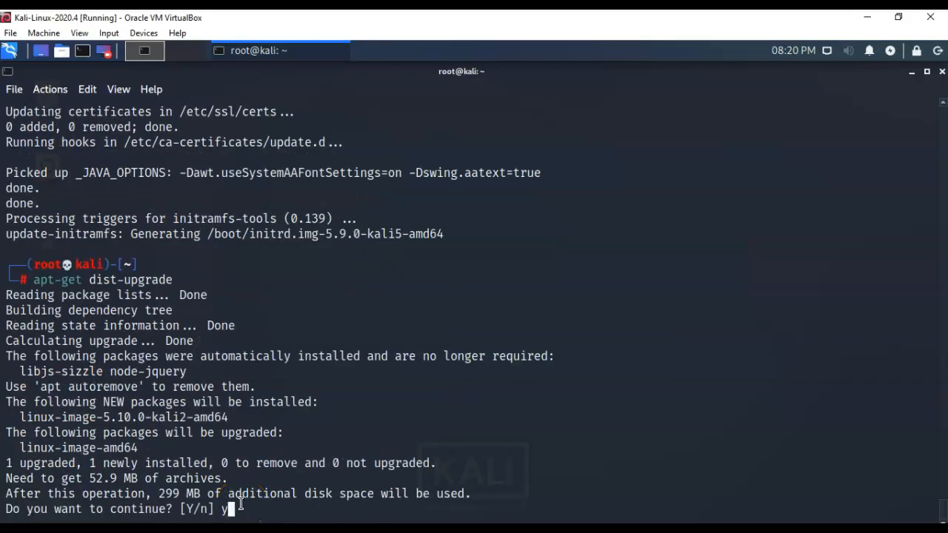
key(Return)
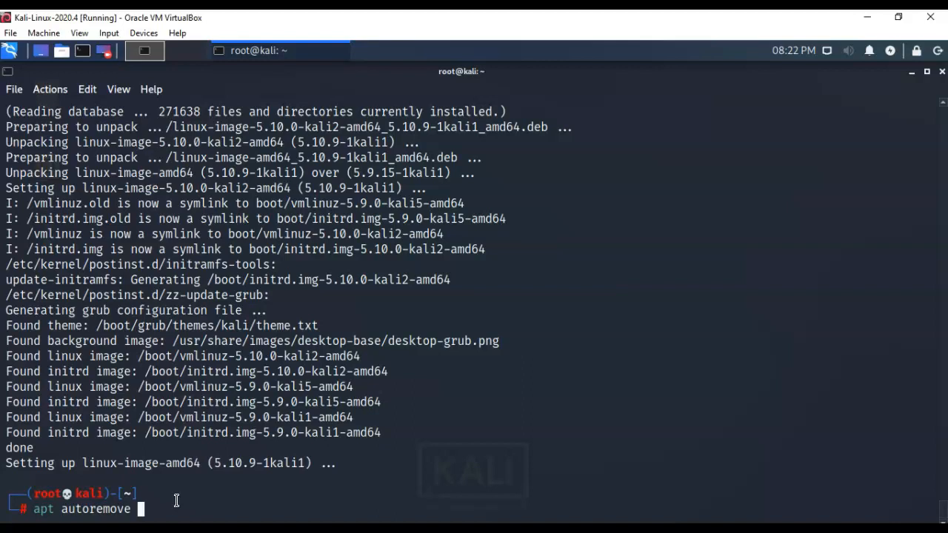
- Run 'apt autoremove' and confirm removing the three unneeded packages, freeing 288 MB
click(174, 502)
key(Return)
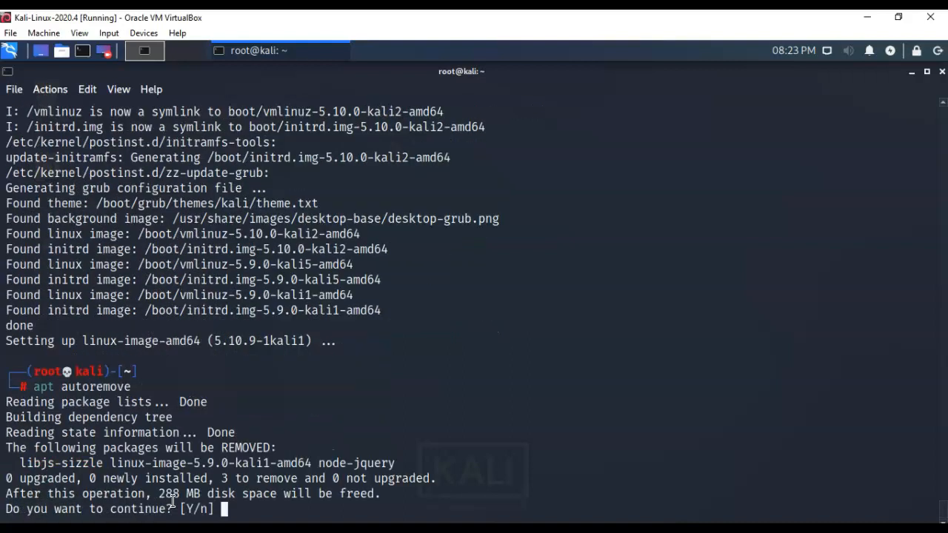
text(y)
key(Return)
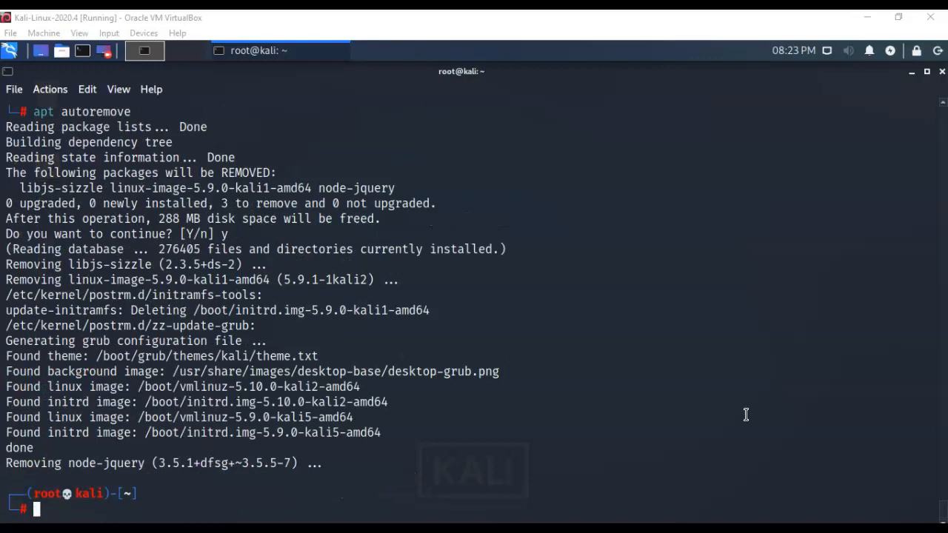